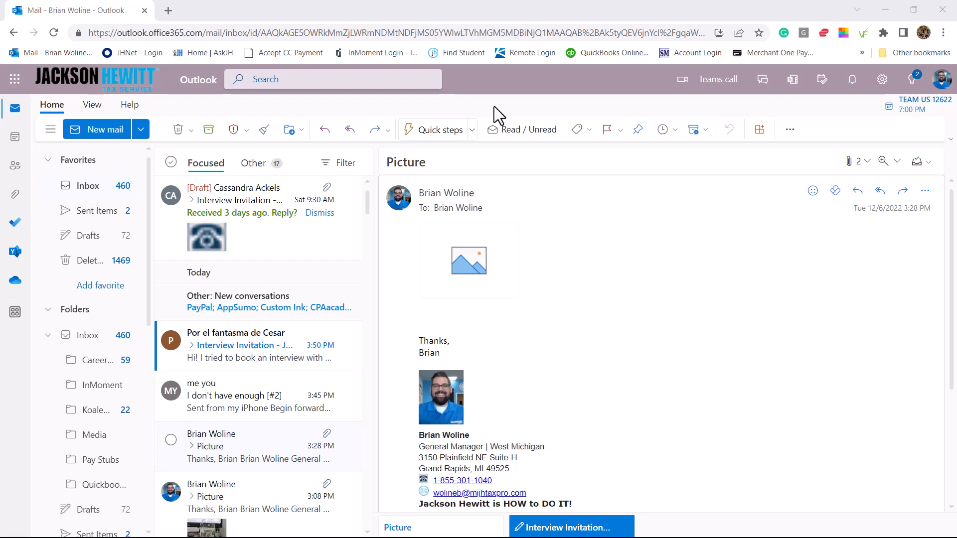
# Select and copy the contact details and confidentiality disclaimer from the 'Picture' email's signature
pyautogui.scroll(-2, 481, 375)
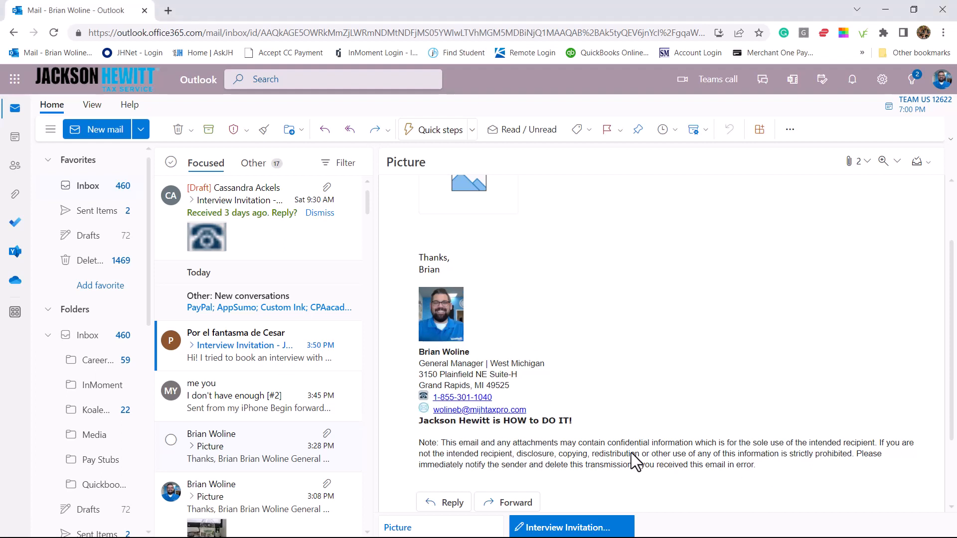
pyautogui.moveTo(757, 465)
pyautogui.mouseDown()
pyautogui.moveTo(591, 448)
pyautogui.moveTo(461, 388)
pyautogui.moveTo(420, 355)
pyautogui.mouseUp()
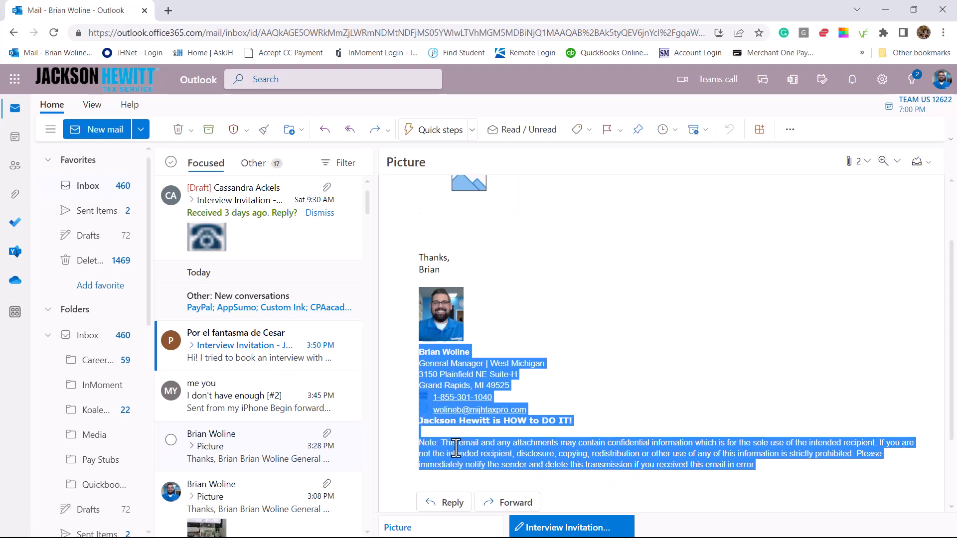
pyautogui.rightClick(555, 444)
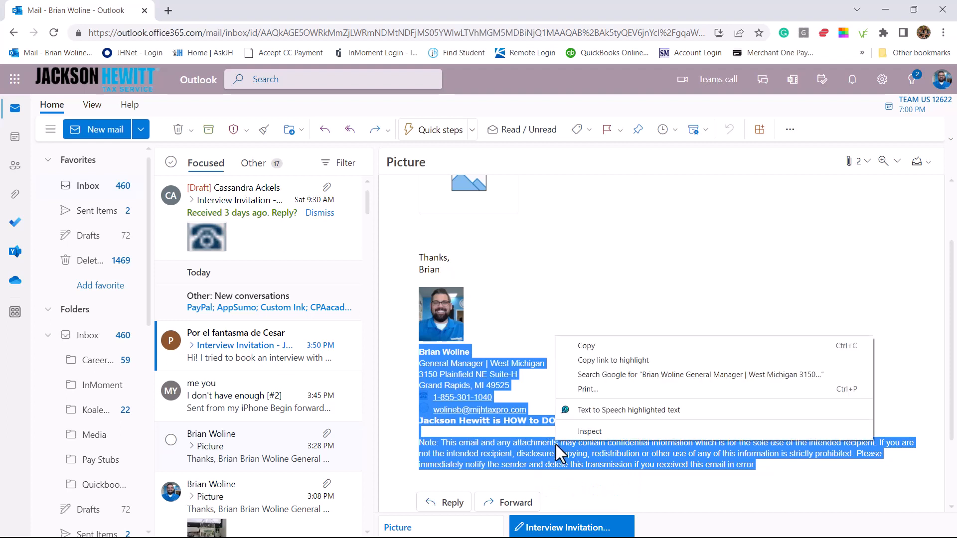
pyautogui.click(595, 346)
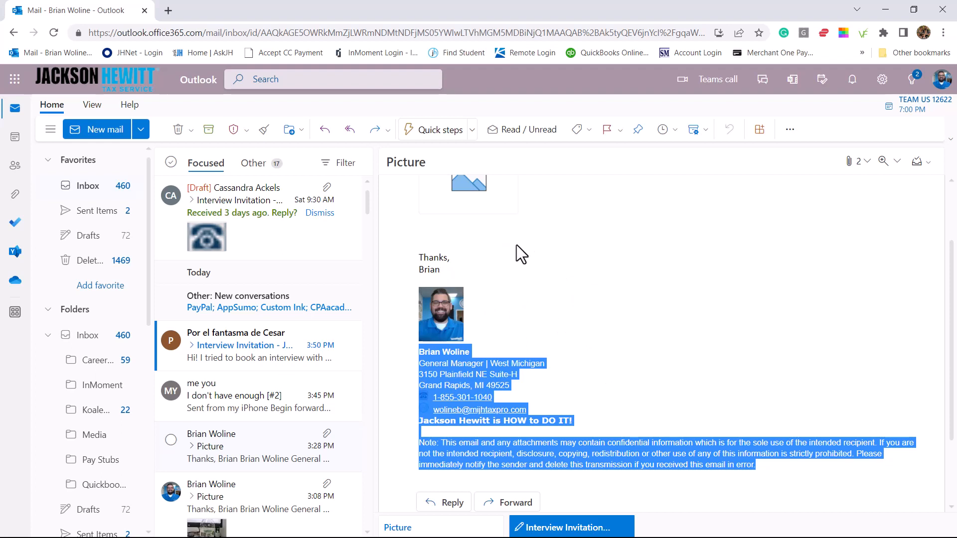
# Search the quick settings for 'sig' and go to Email signature under Compose and reply
pyautogui.click(882, 82)
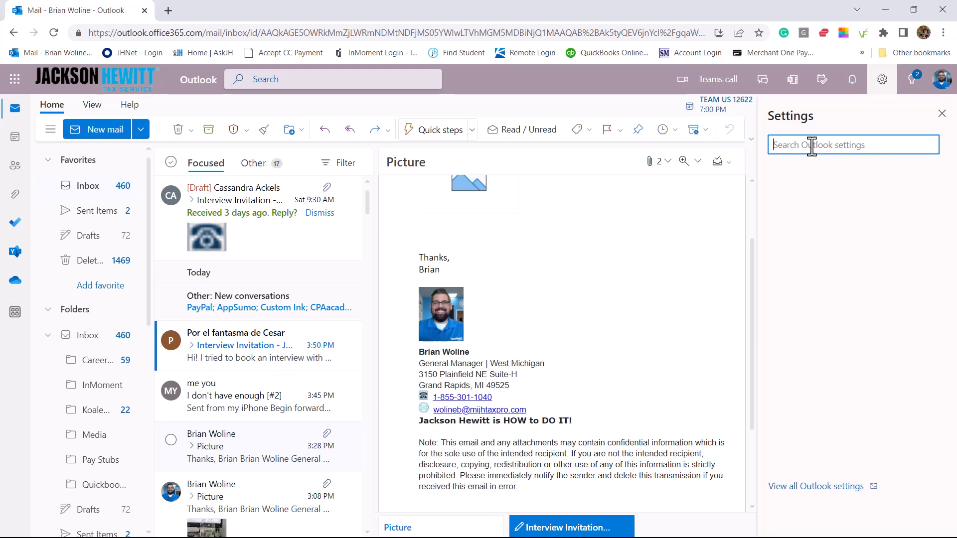
pyautogui.write('sig')
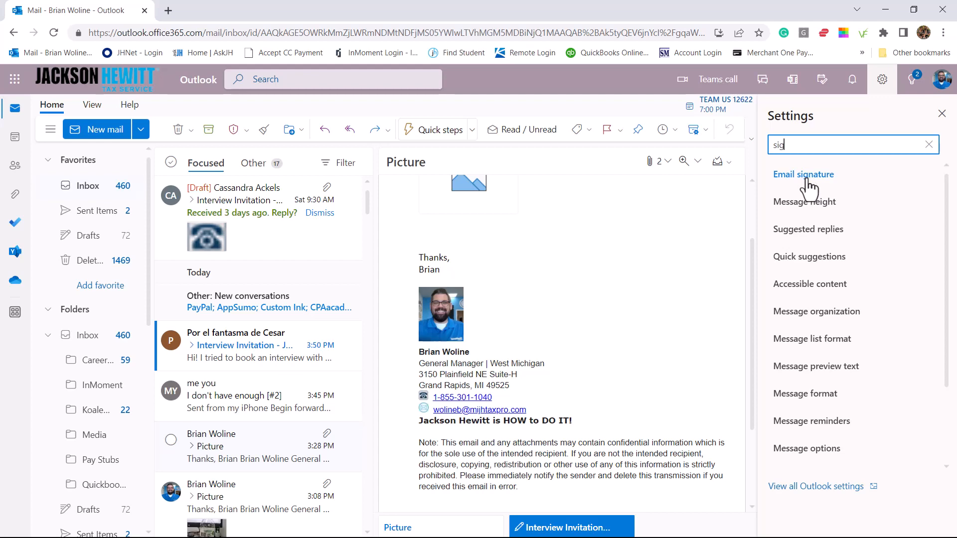
pyautogui.click(809, 187)
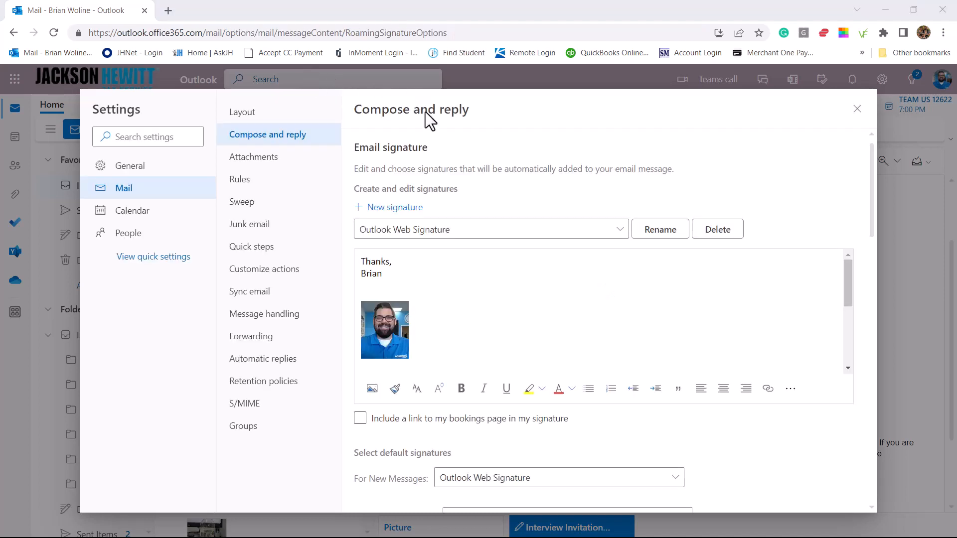
# Create a new blank signature and put the cursor in its empty body
pyautogui.click(388, 213)
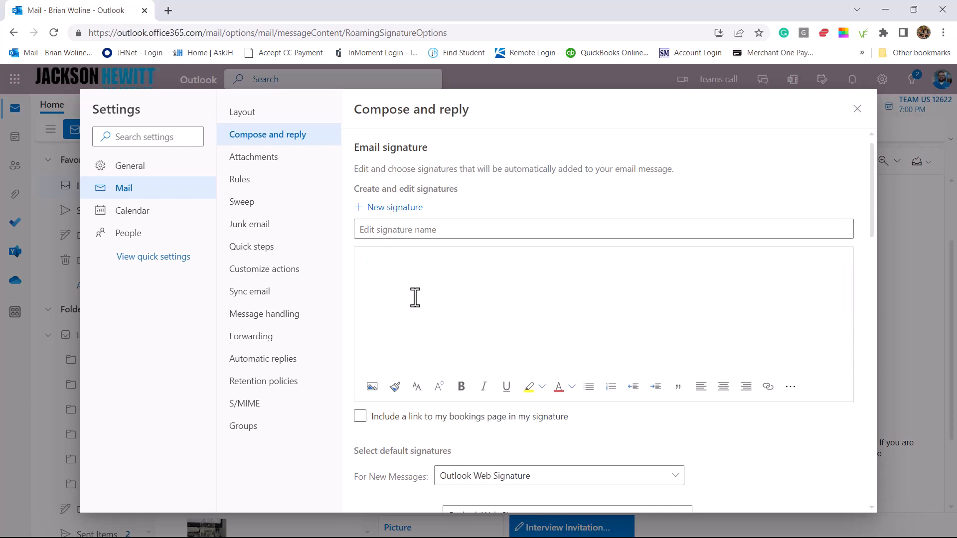
pyautogui.click(405, 277)
# Write a two-line sign-off in the body: 'Thanks,' then the sender's first name
pyautogui.press('Return')
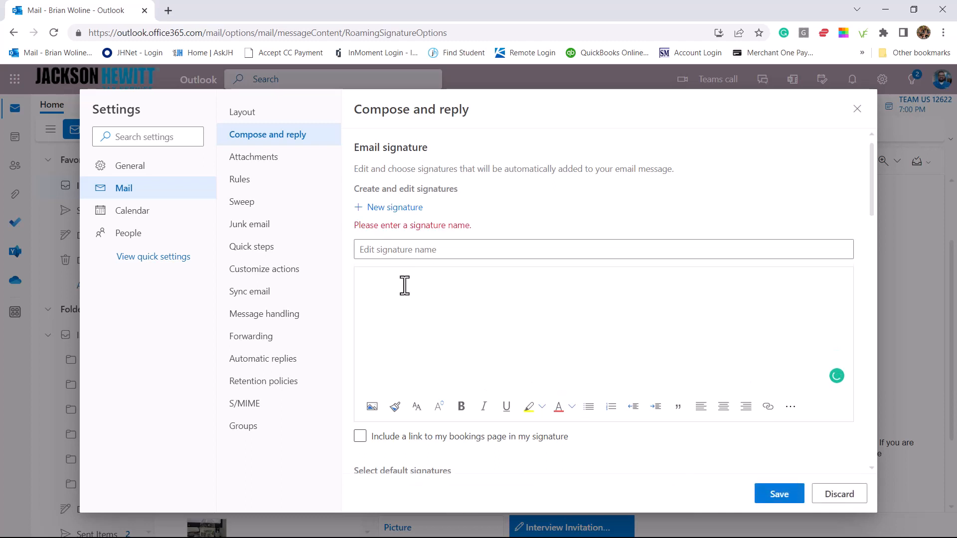
pyautogui.write('Thanks,')
pyautogui.press('Return')
pyautogui.write('Brian')
# Name the signature with the sender's full name and paste the copied contact details and disclaimer
pyautogui.click(451, 251)
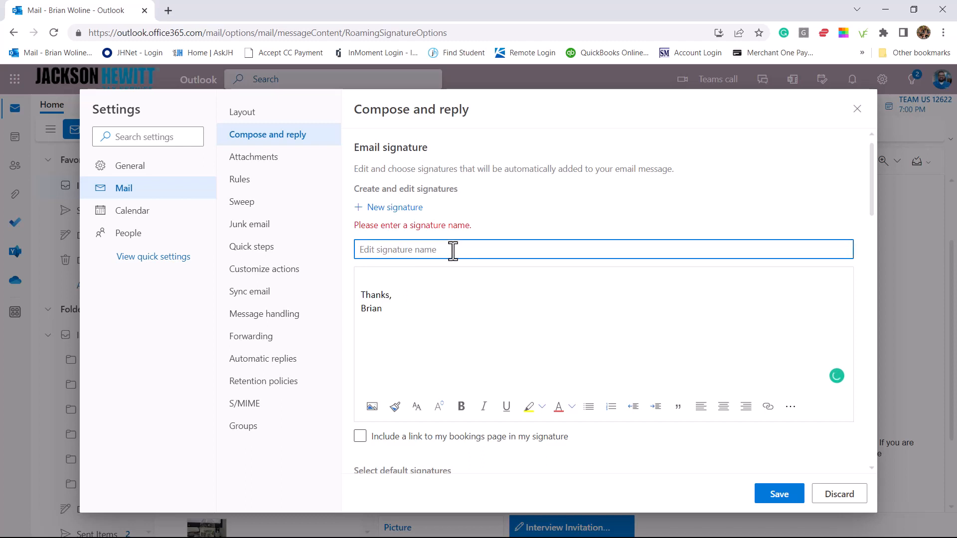
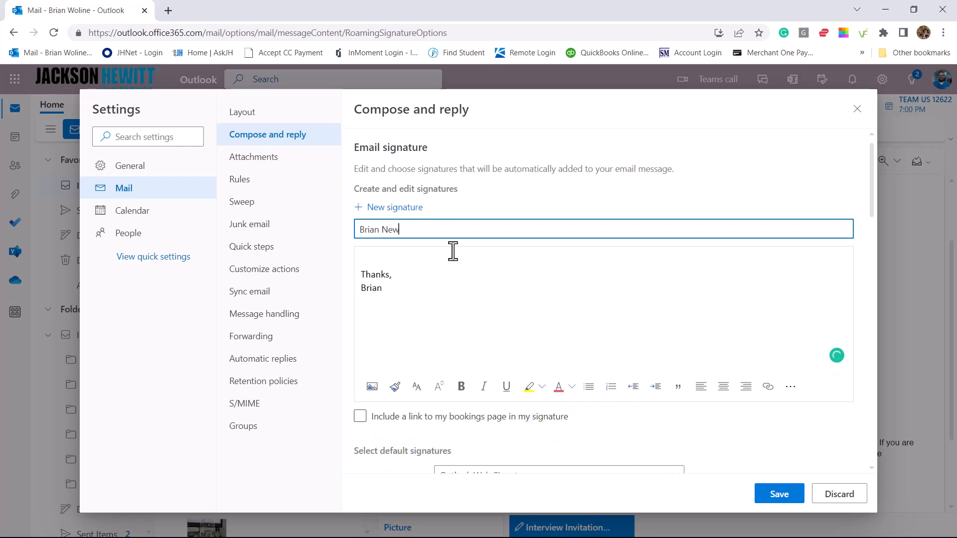
pyautogui.click(392, 291)
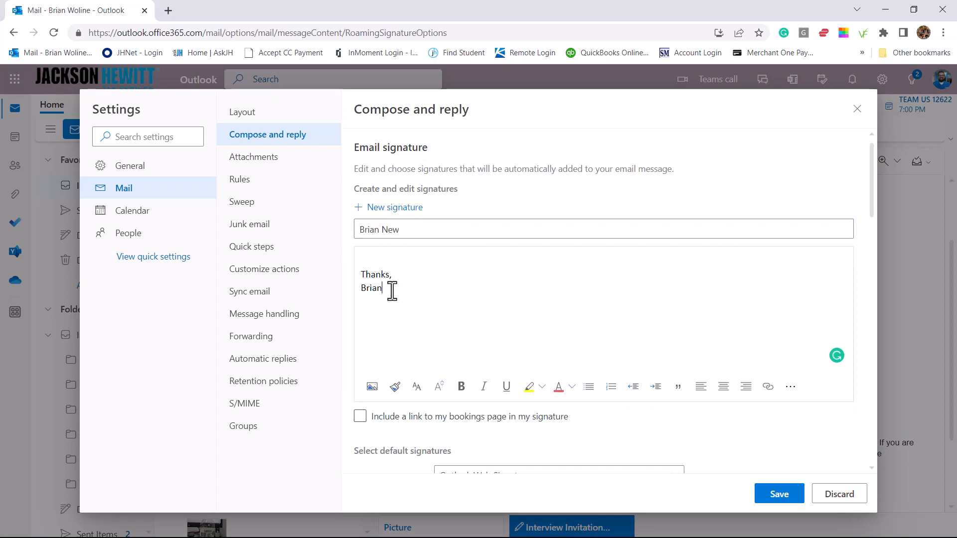
pyautogui.press('Return')
pyautogui.press('Return')
pyautogui.press('Return')
pyautogui.press('Return')
pyautogui.press('Return')
pyautogui.press('Return')
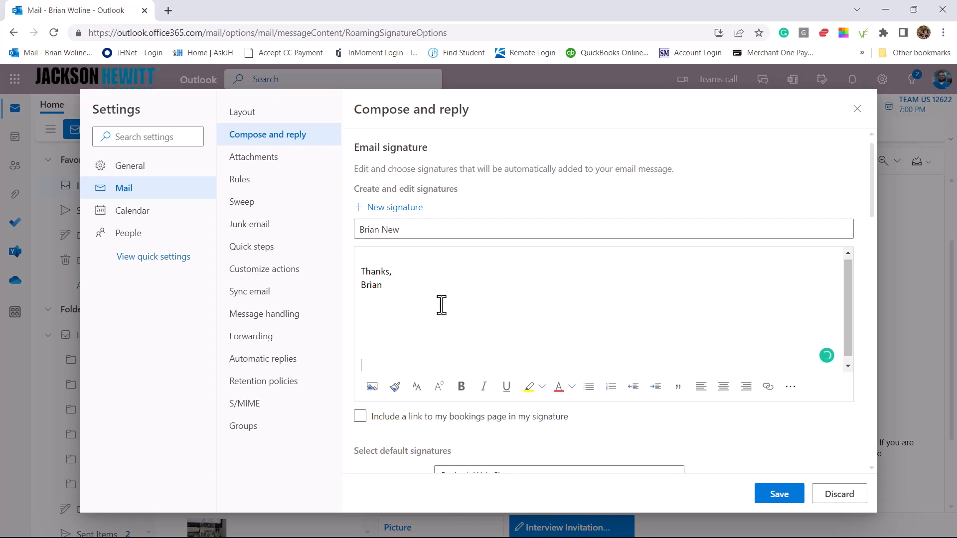
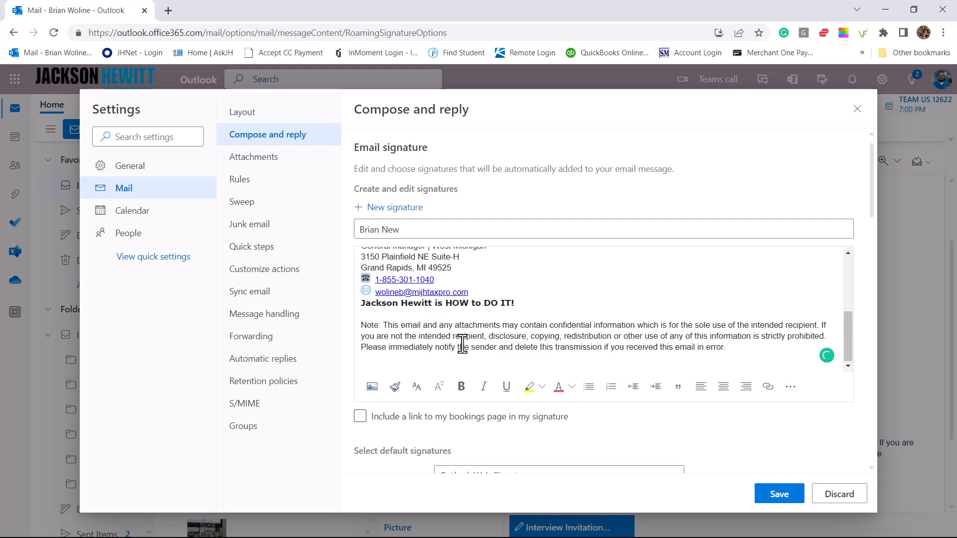
pyautogui.scroll(2, 457, 281)
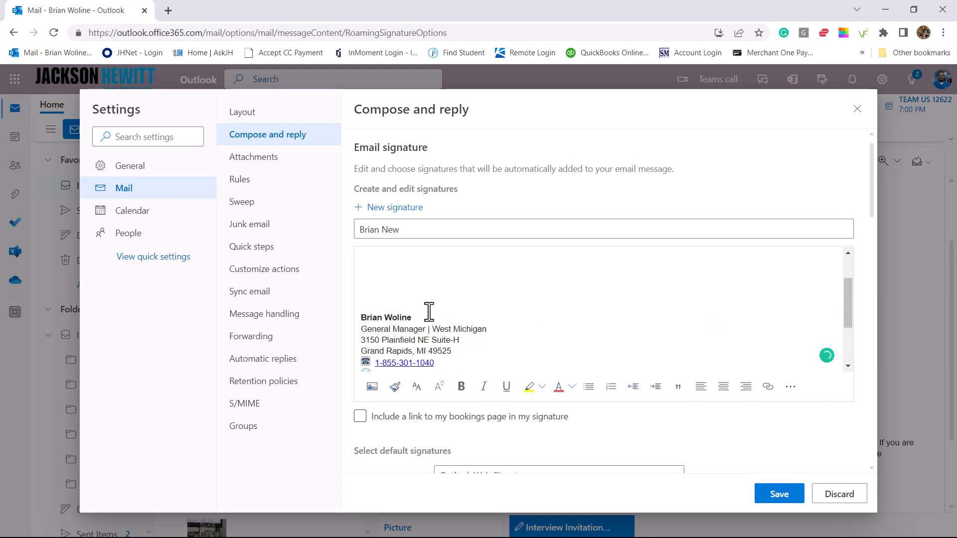
pyautogui.scroll(-3, 434, 306)
pyautogui.scroll(3, 436, 310)
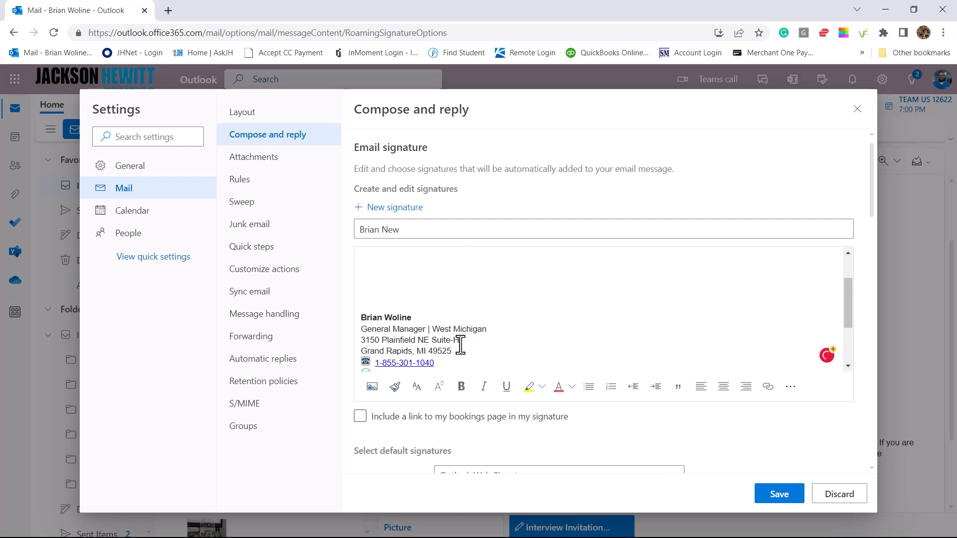
pyautogui.scroll(-3, 460, 345)
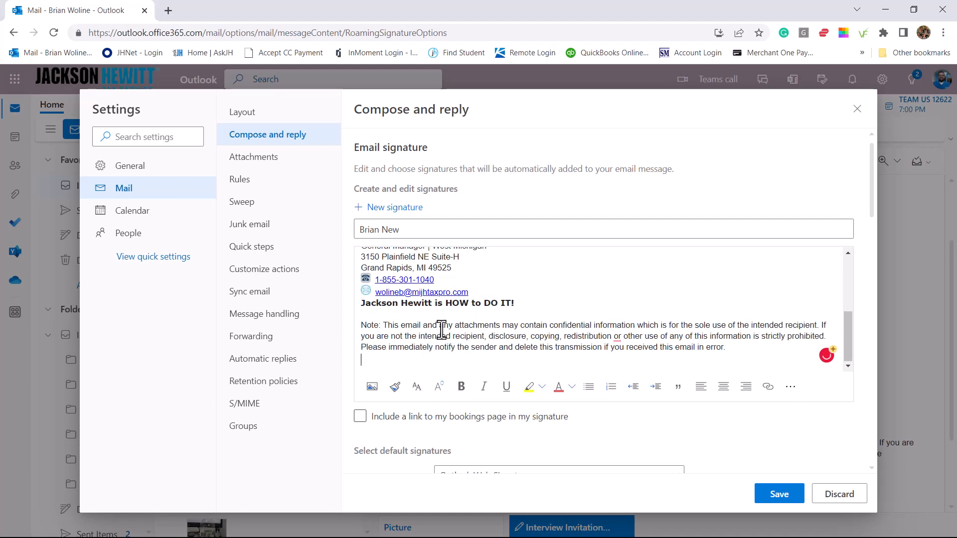
pyautogui.scroll(3, 441, 330)
pyautogui.scroll(2, 433, 315)
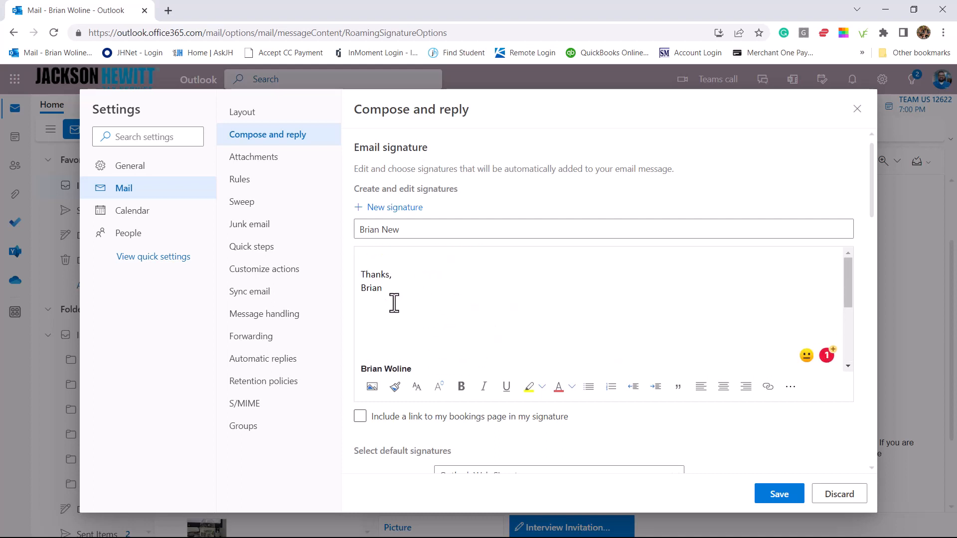
pyautogui.scroll(-3, 415, 335)
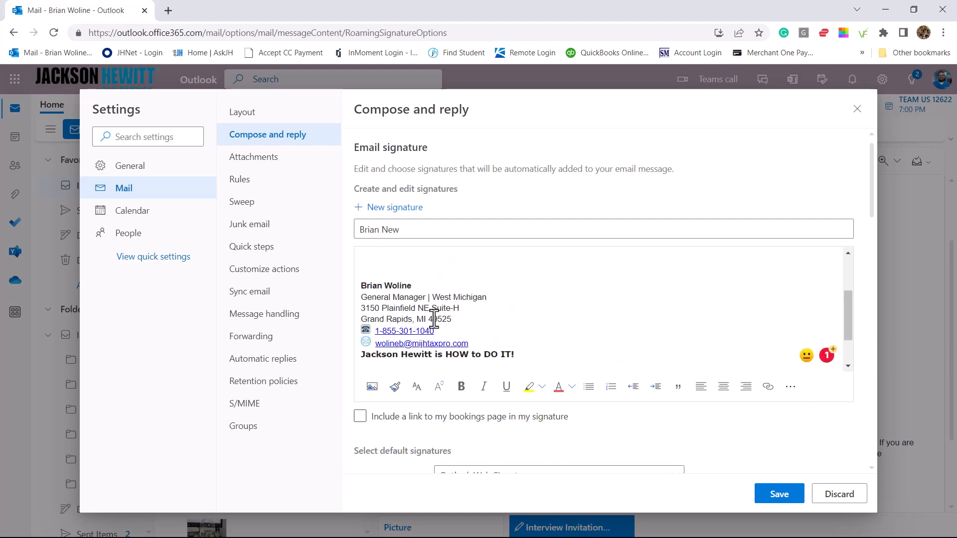
pyautogui.scroll(-2, 434, 319)
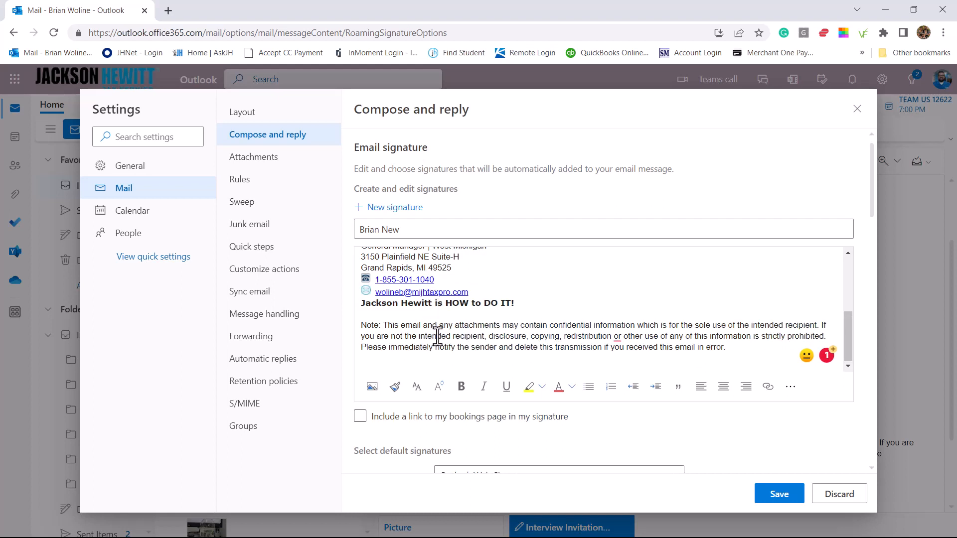
pyautogui.scroll(4, 438, 337)
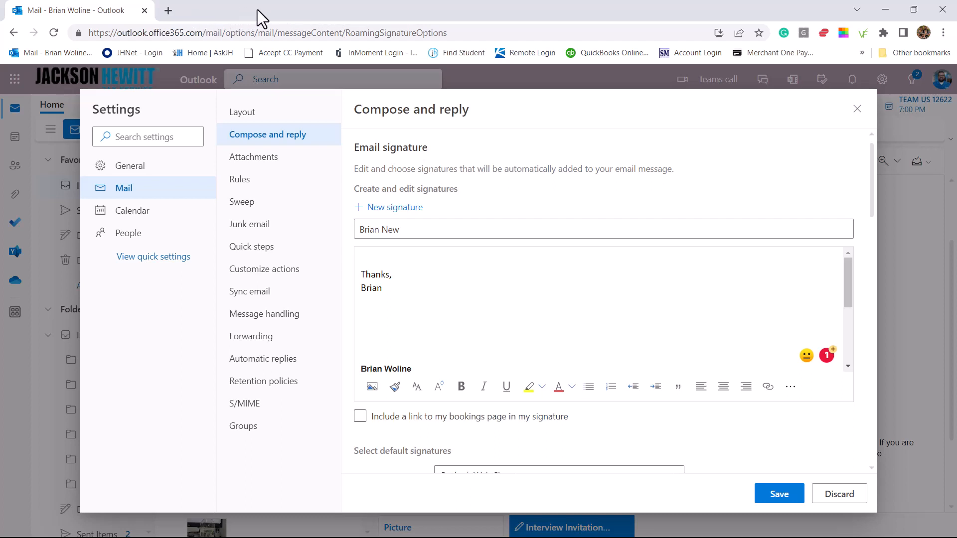
# Save the new signature and confirm it is listed among the saved signatures
pyautogui.click(767, 496)
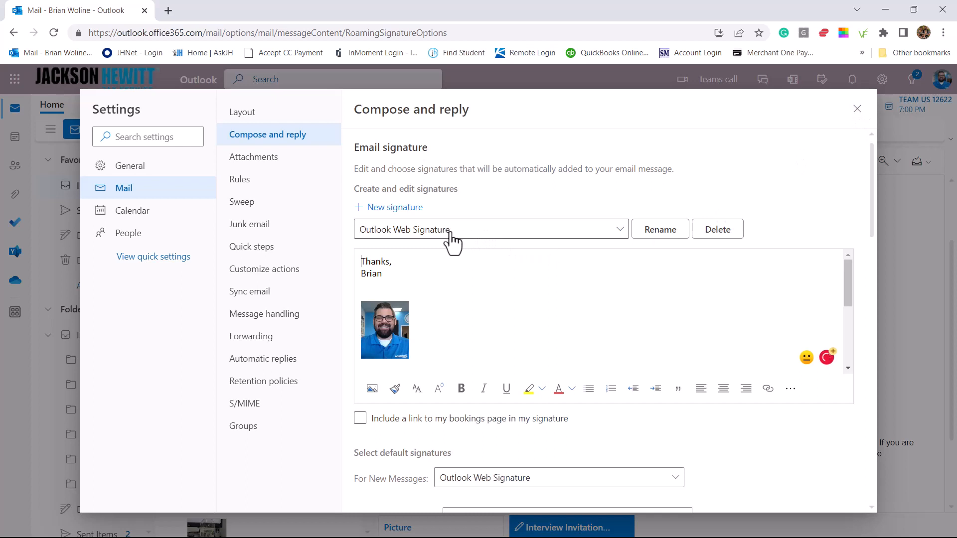
pyautogui.click(429, 231)
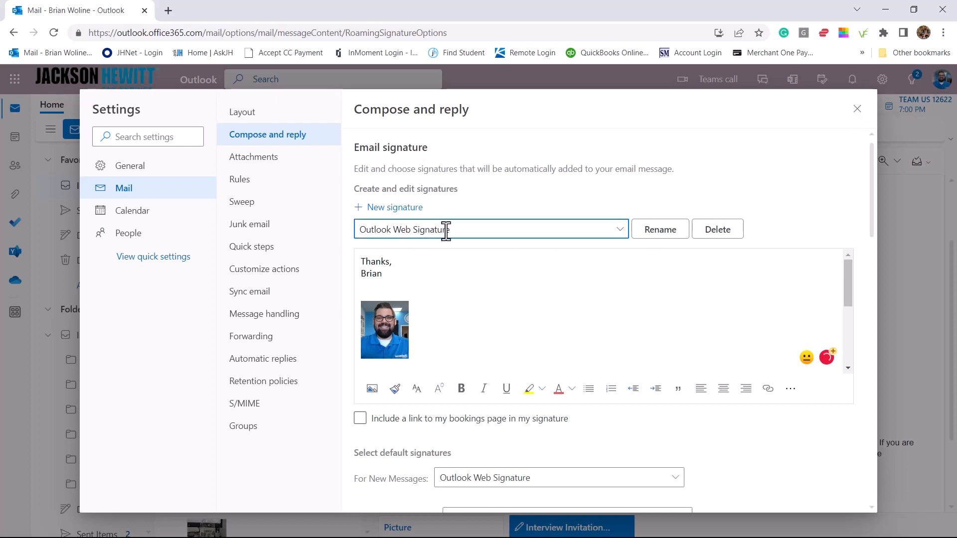
pyautogui.click(621, 231)
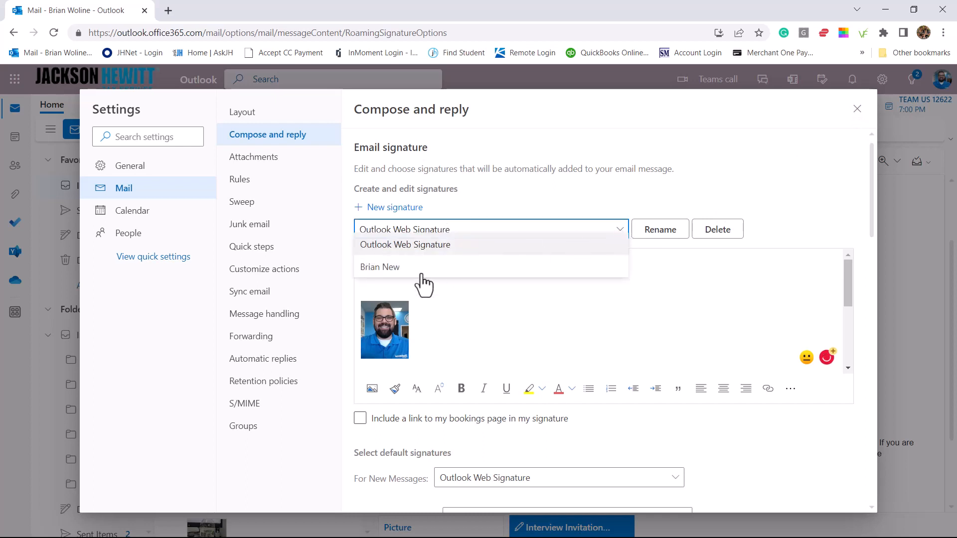
pyautogui.click(389, 271)
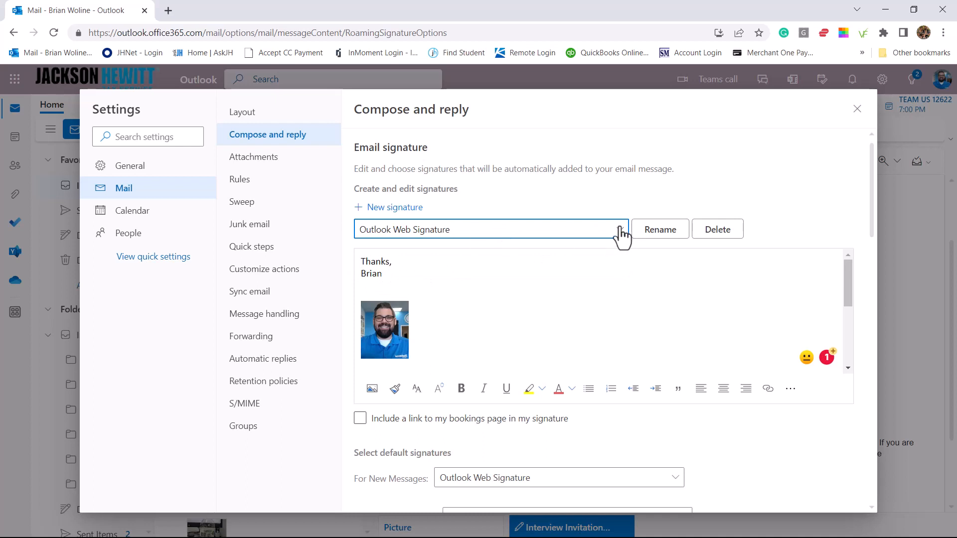
pyautogui.click(593, 232)
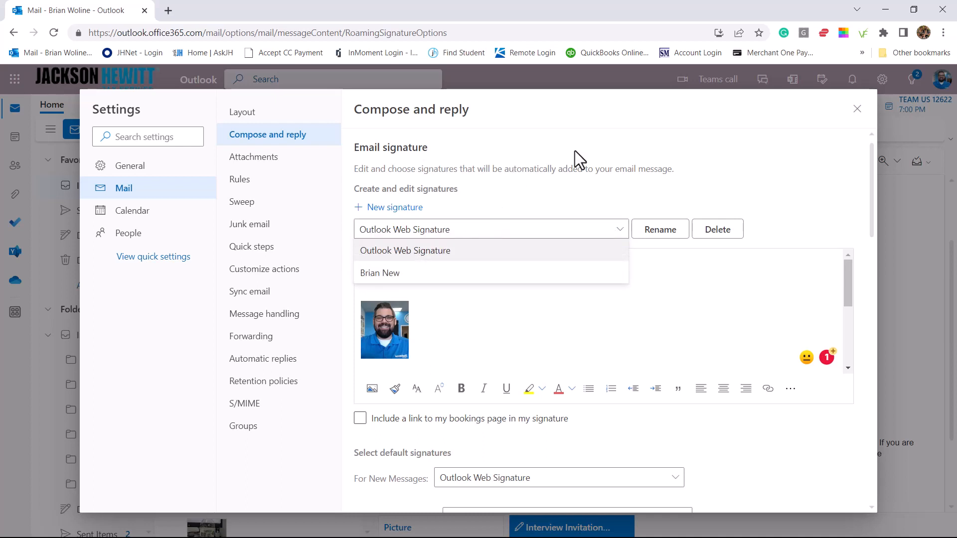
pyautogui.click(860, 115)
# Close Settings and return to the 'Picture' email in the mailbox
pyautogui.click(860, 112)
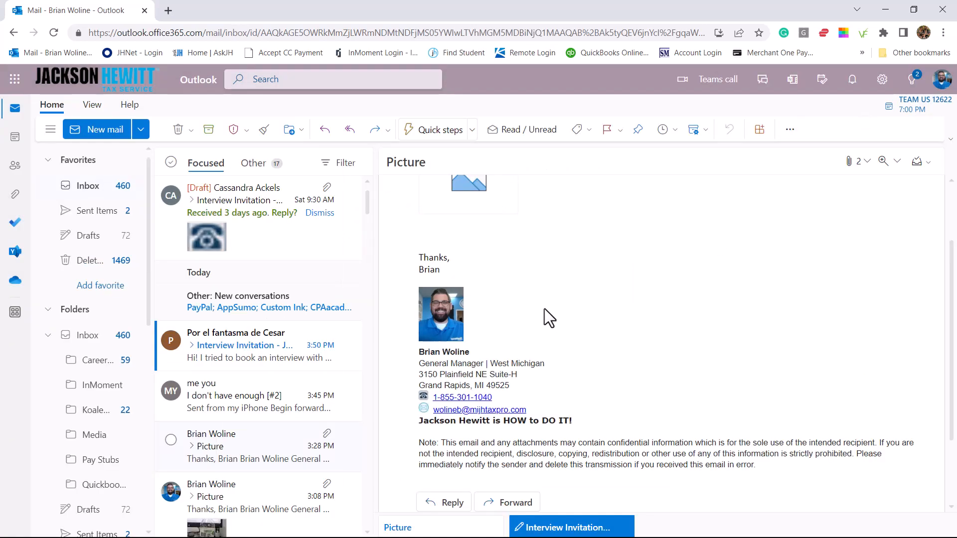
pyautogui.scroll(2, 543, 314)
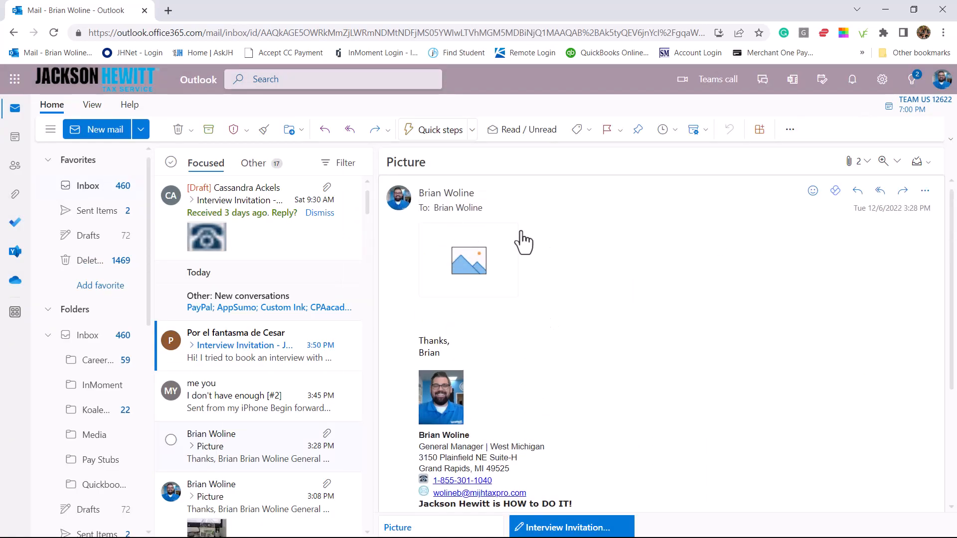
pyautogui.moveTo(483, 262)
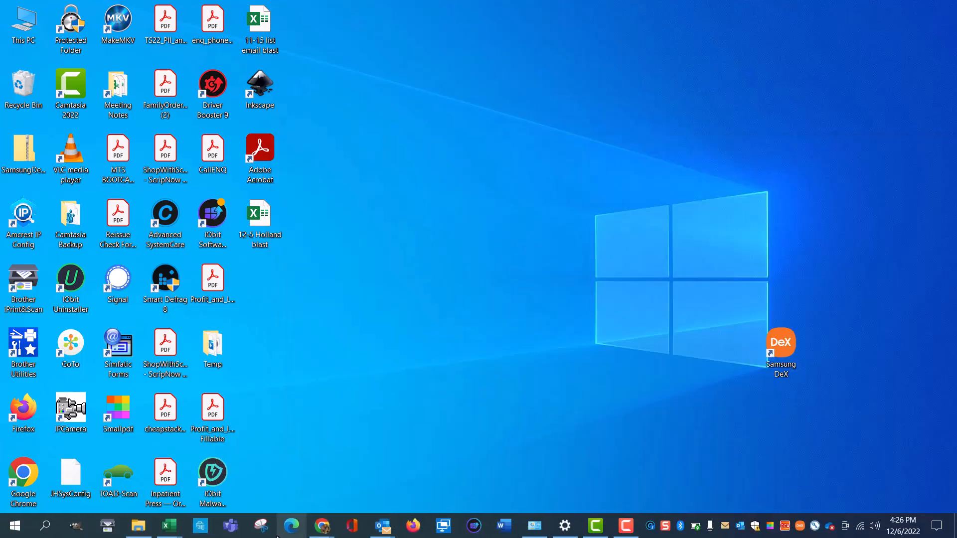
# In File Explorer's recent files, bring up the actions menu for the Brian Pic image from Downloads
pyautogui.click(138, 526)
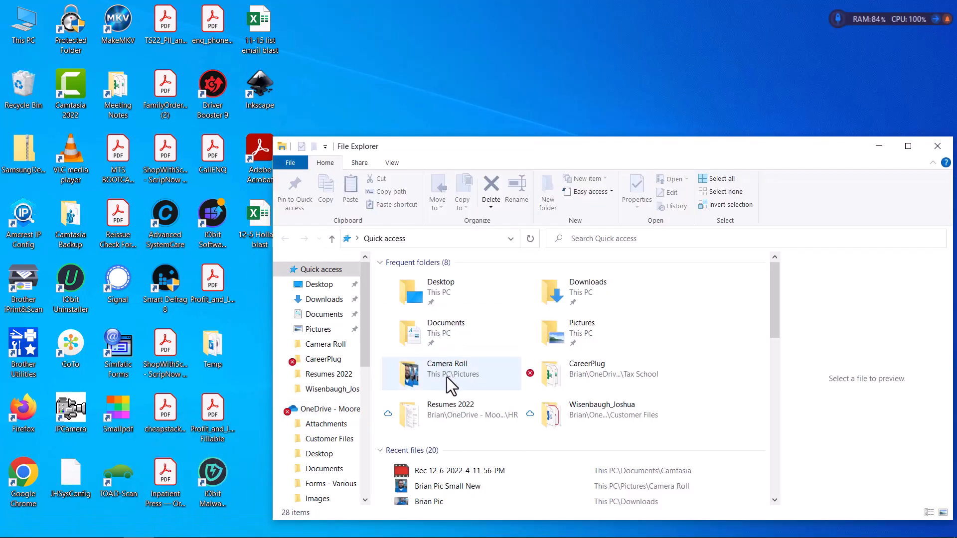
pyautogui.scroll(-1, 447, 379)
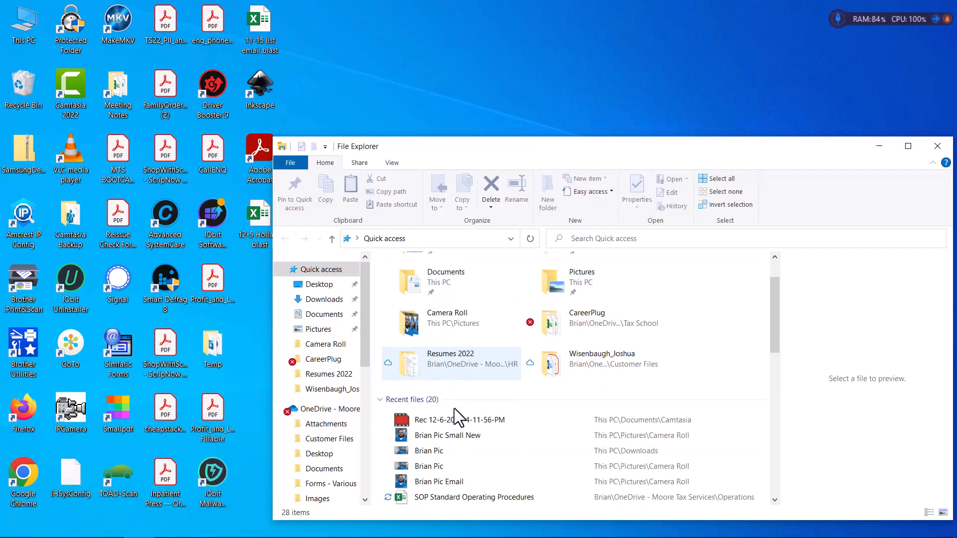
pyautogui.doubleClick(424, 451)
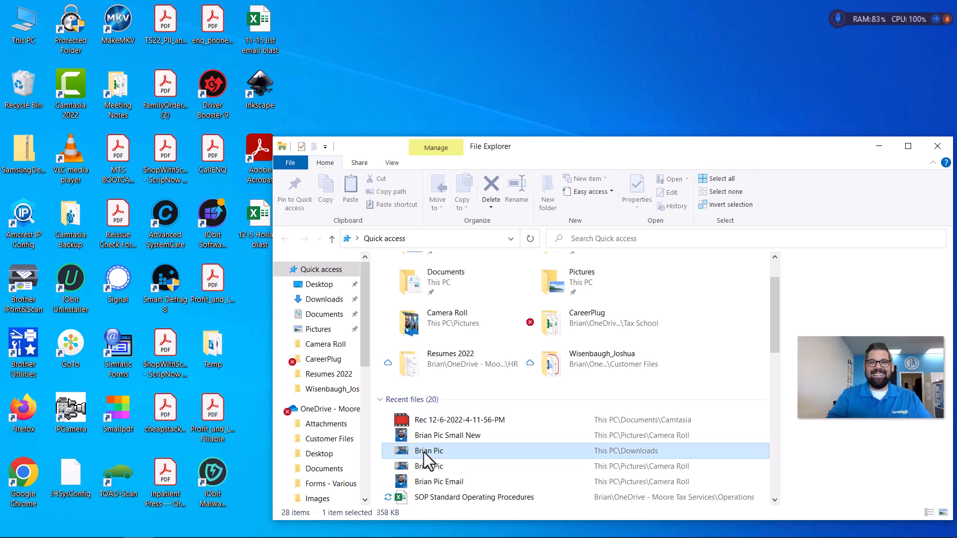
pyautogui.rightClick(423, 453)
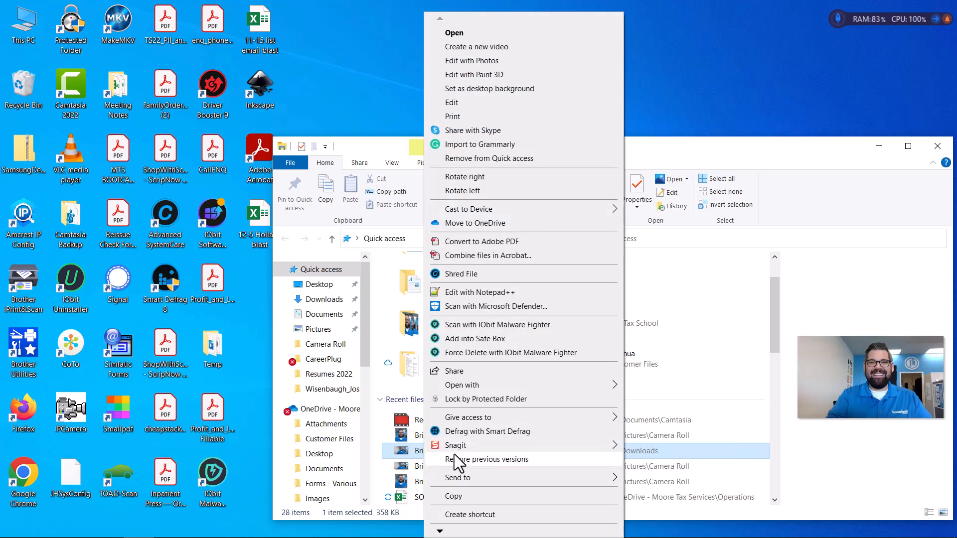
pyautogui.moveTo(443, 534)
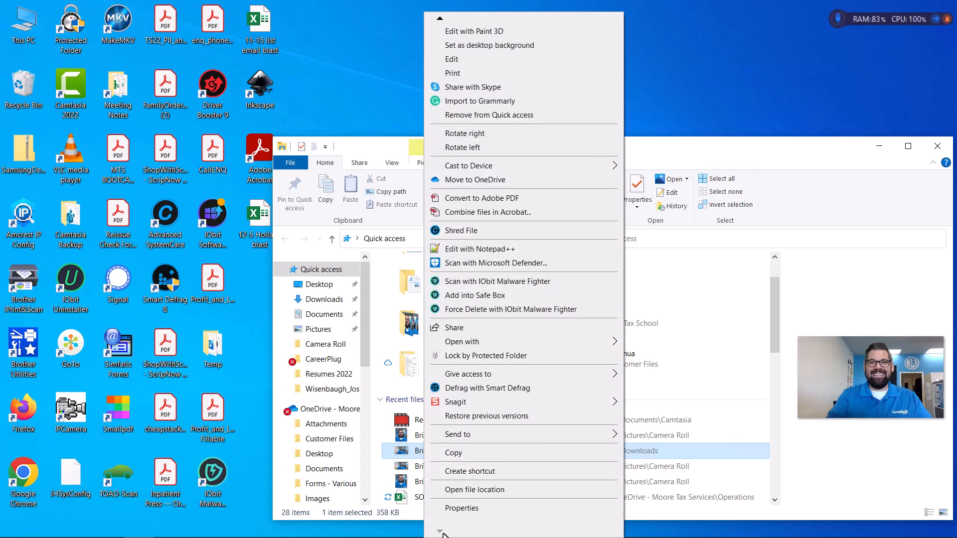
# Check Brian Pic's details show 1276 × 716 pixels at 96 dpi, then cancel unchanged
pyautogui.click(462, 508)
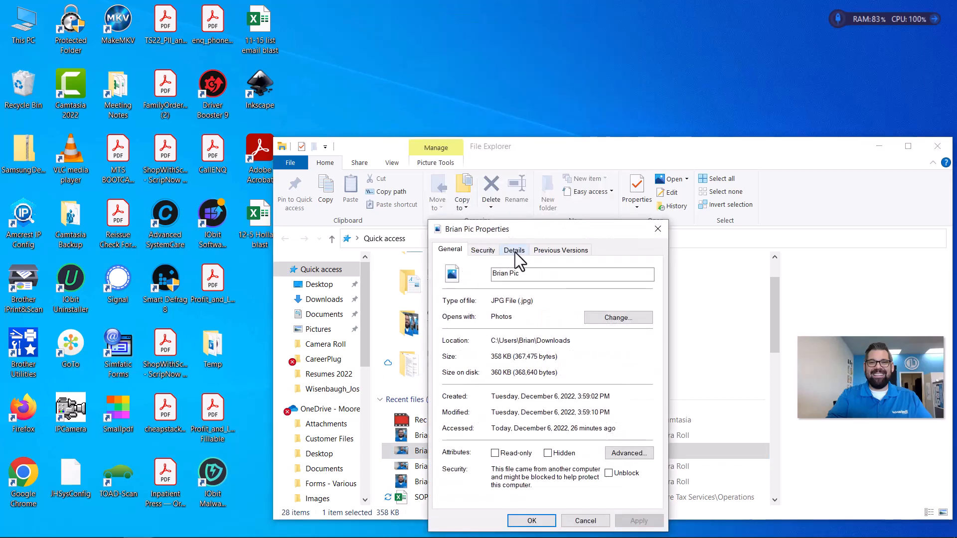
pyautogui.click(515, 251)
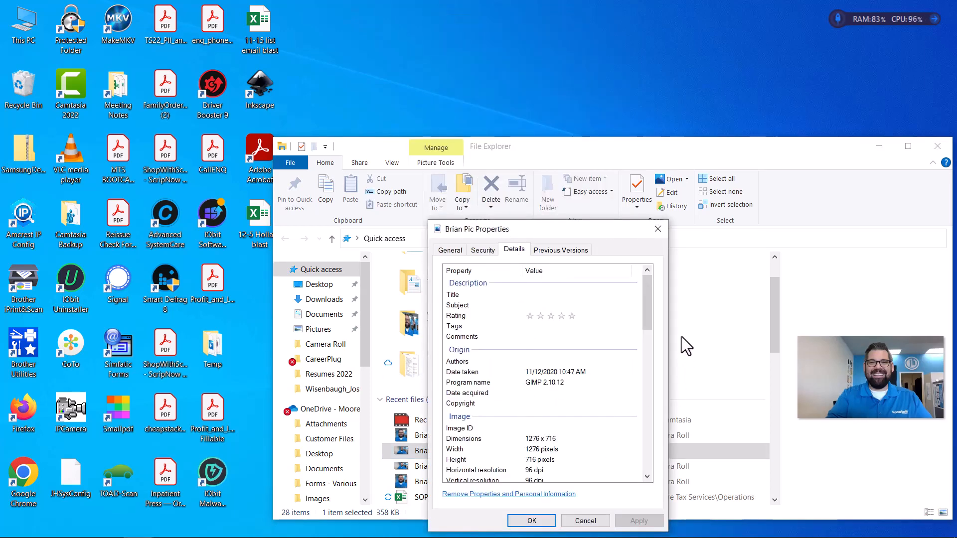
pyautogui.moveTo(647, 315); pyautogui.dragTo(645, 354)
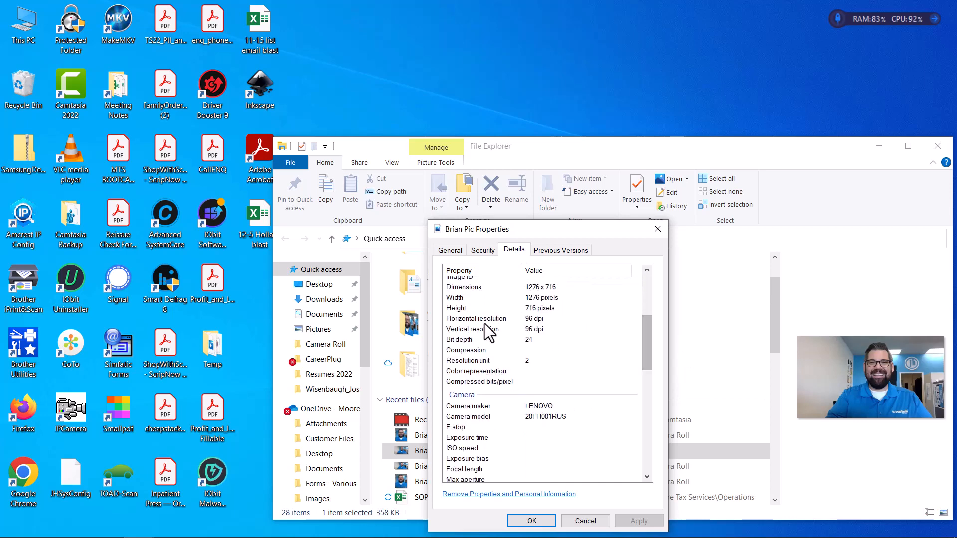
pyautogui.click(471, 320)
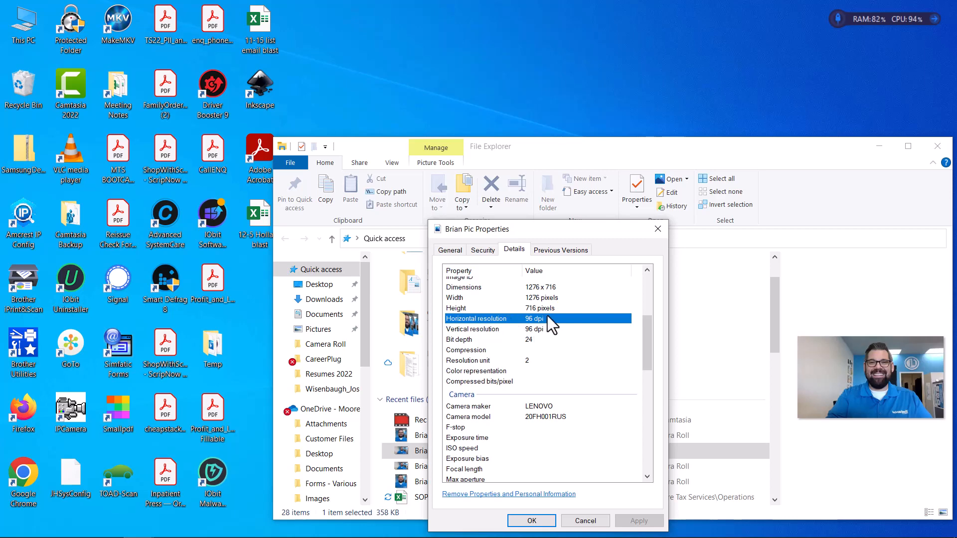
pyautogui.click(586, 521)
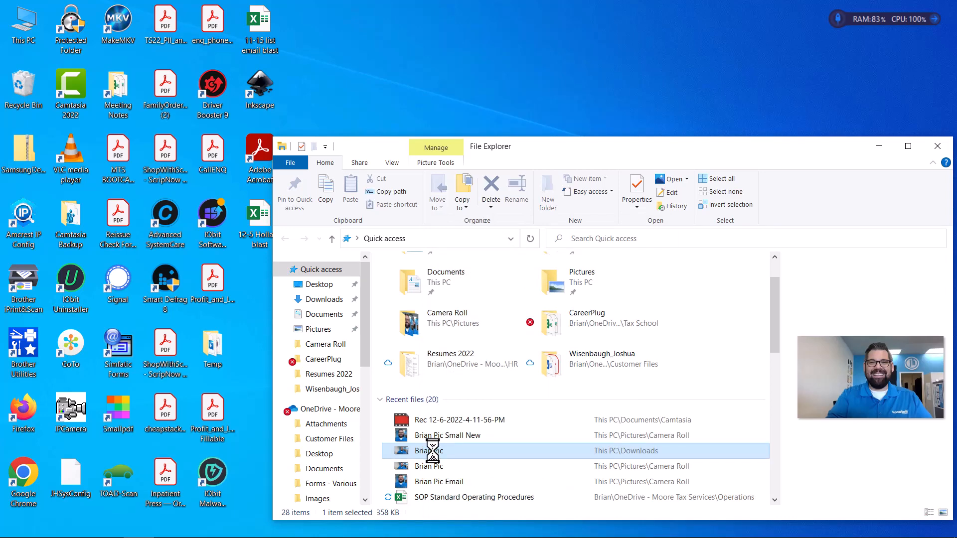
# Open the Brian Pic photo in Paint using Open with
pyautogui.rightClick(433, 452)
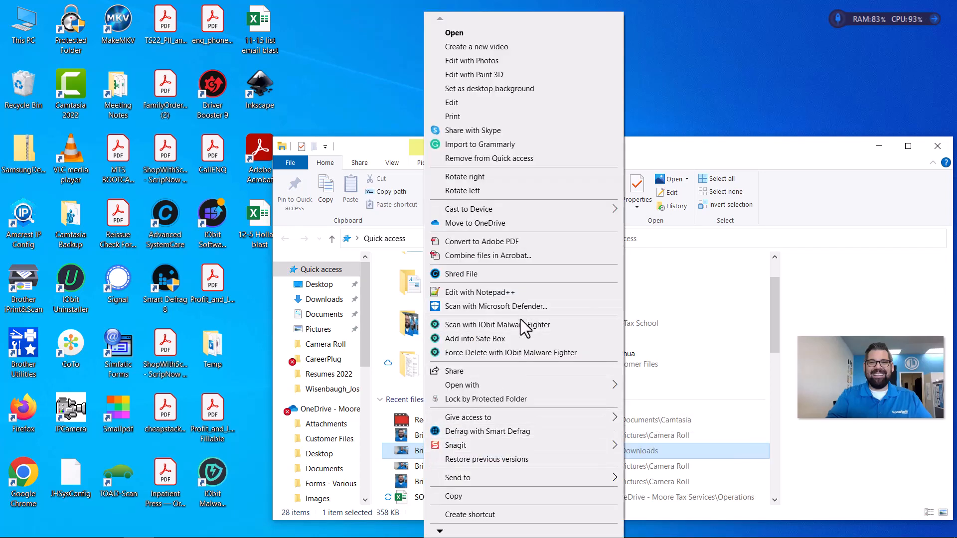
pyautogui.moveTo(483, 388)
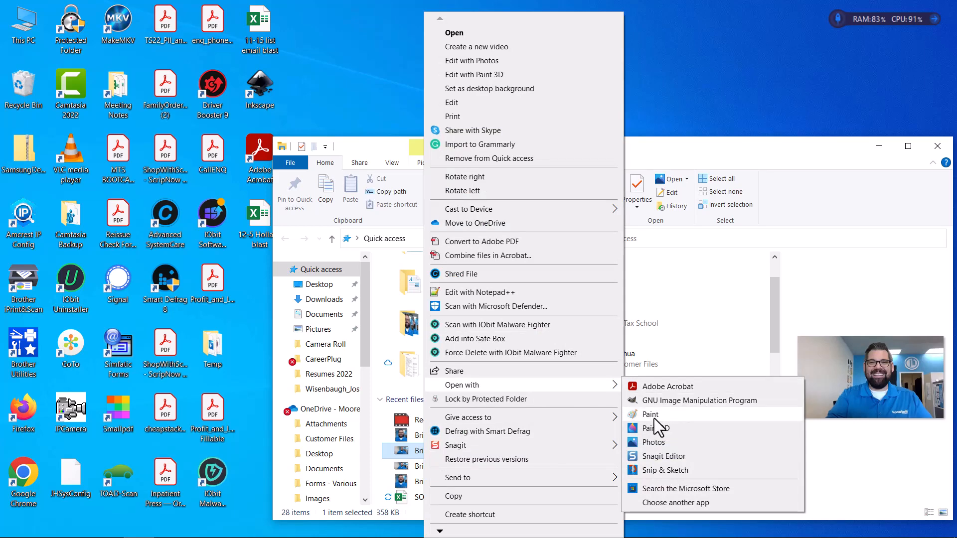
pyautogui.click(654, 417)
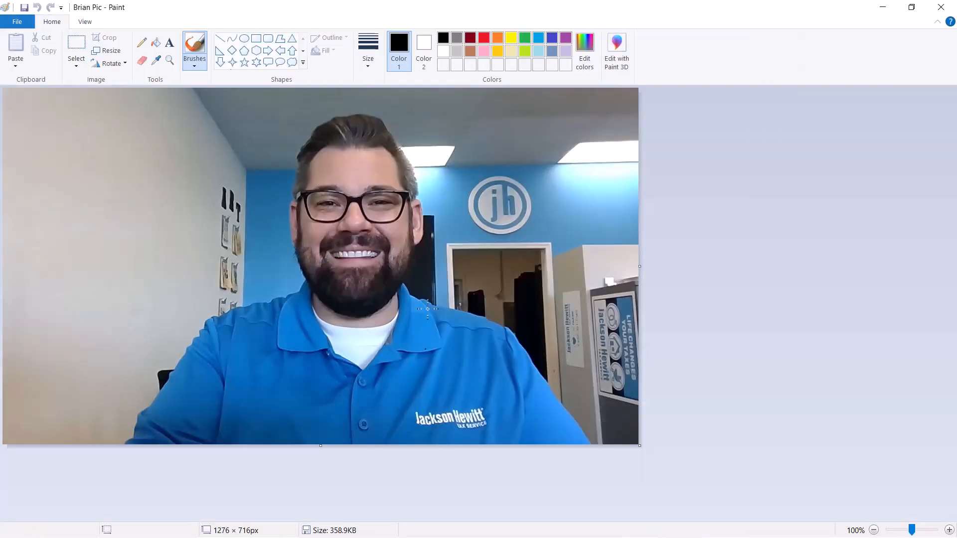
# Crop the photo to a 507 × 674 px portrait of the face and shoulders
pyautogui.click(76, 44)
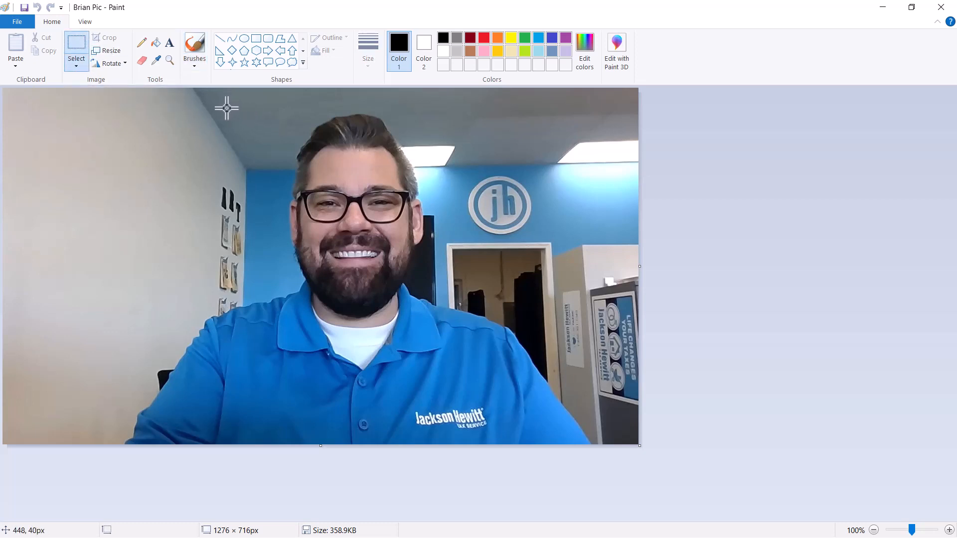
pyautogui.moveTo(232, 106); pyautogui.dragTo(484, 441)
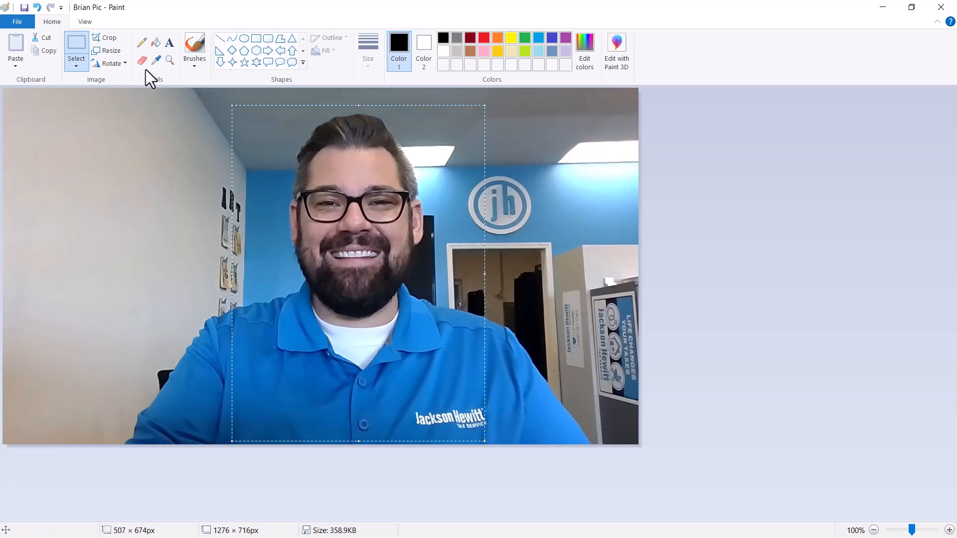
pyautogui.click(106, 41)
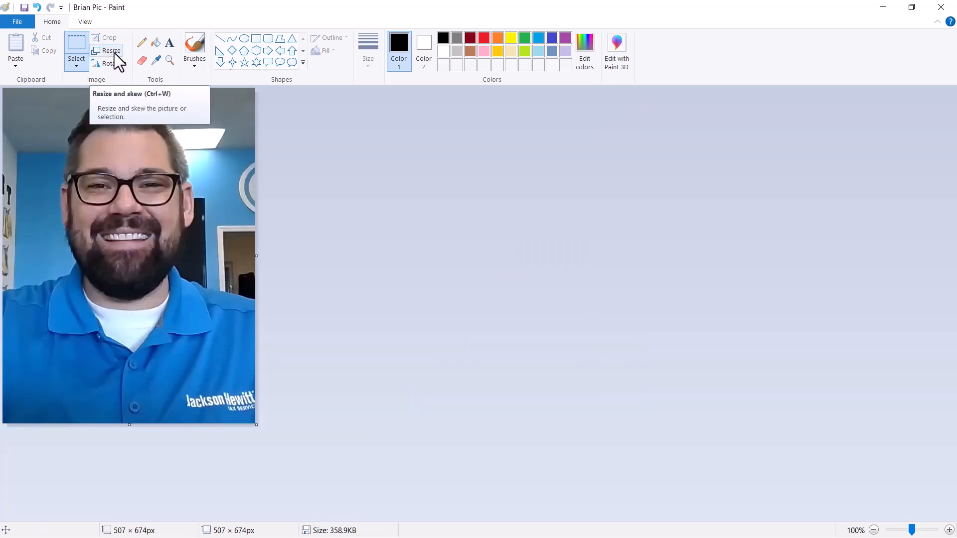
# Enter a pixel resize of width 80, giving 80 × 106 with aspect ratio maintained
pyautogui.click(114, 53)
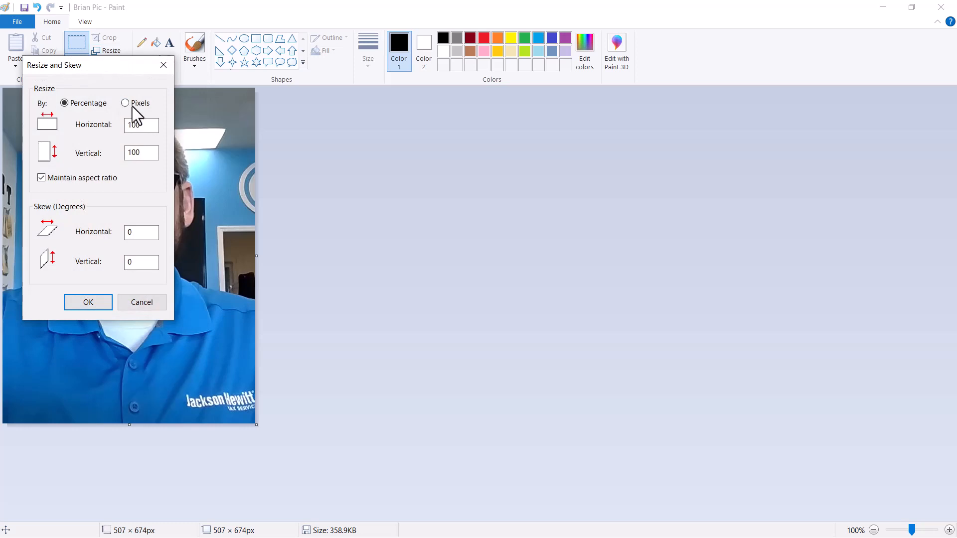
pyautogui.click(126, 104)
pyautogui.moveTo(149, 125); pyautogui.dragTo(122, 129)
pyautogui.write('80')
pyautogui.moveTo(115, 68); pyautogui.dragTo(264, 96)
pyautogui.moveTo(343, 111); pyautogui.dragTo(429, 100)
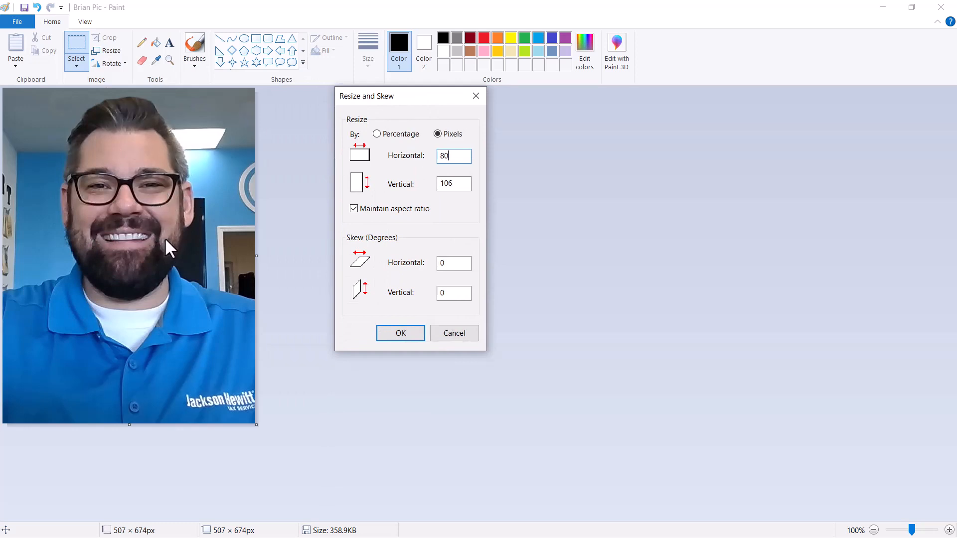
# Apply the 80 × 106 pixel resize and save the portrait as JPEG 'Brian Pic' on the Desktop
pyautogui.click(406, 338)
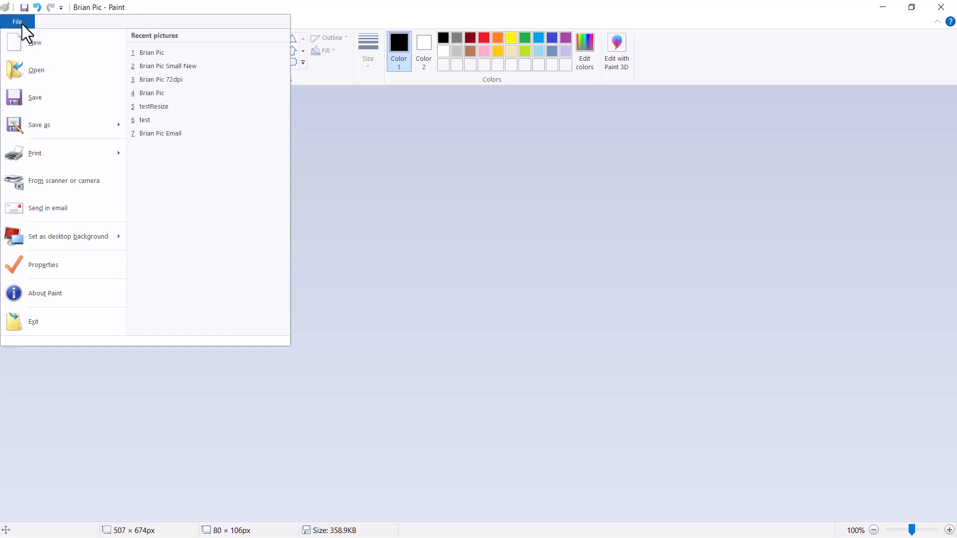
pyautogui.click(40, 126)
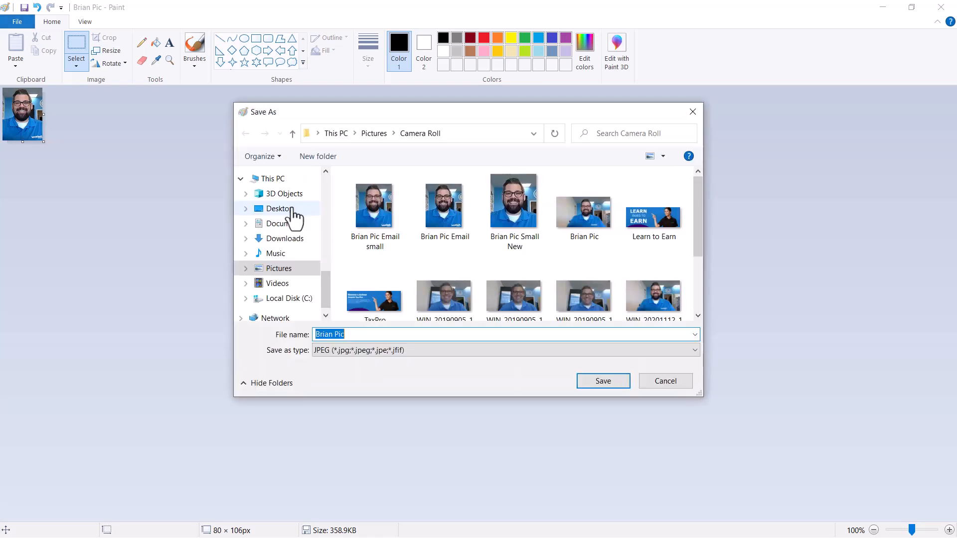
pyautogui.click(280, 209)
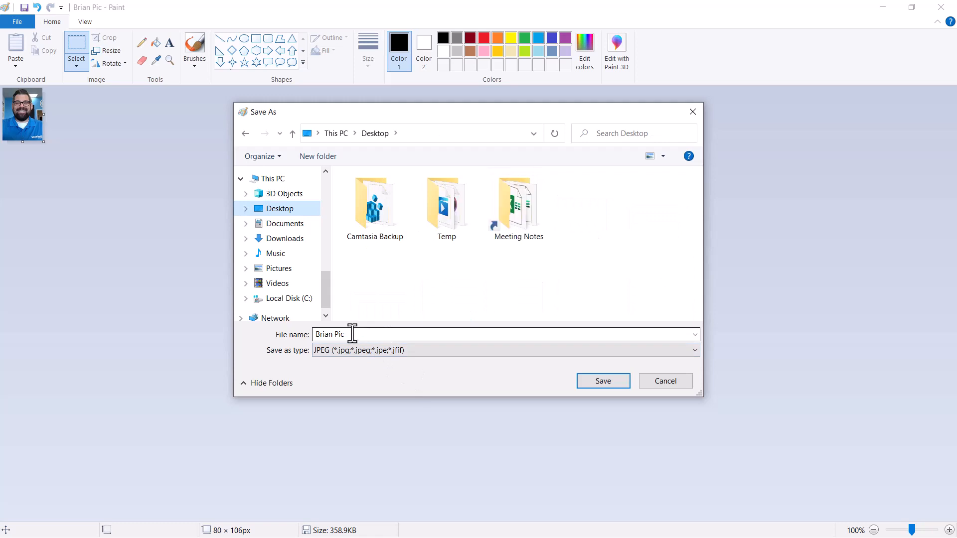
pyautogui.click(604, 382)
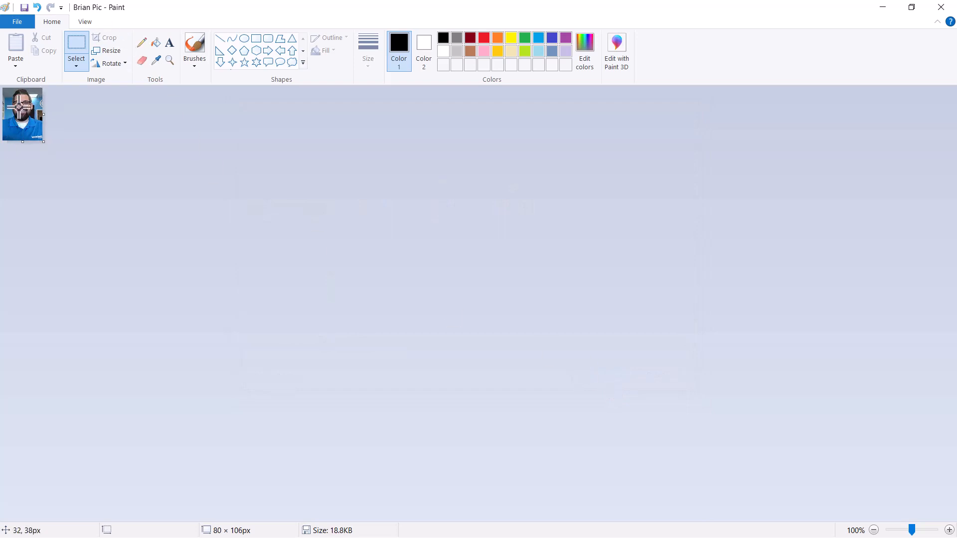
# Close Paint and bring the Chrome Outlook window back up
pyautogui.click(941, 7)
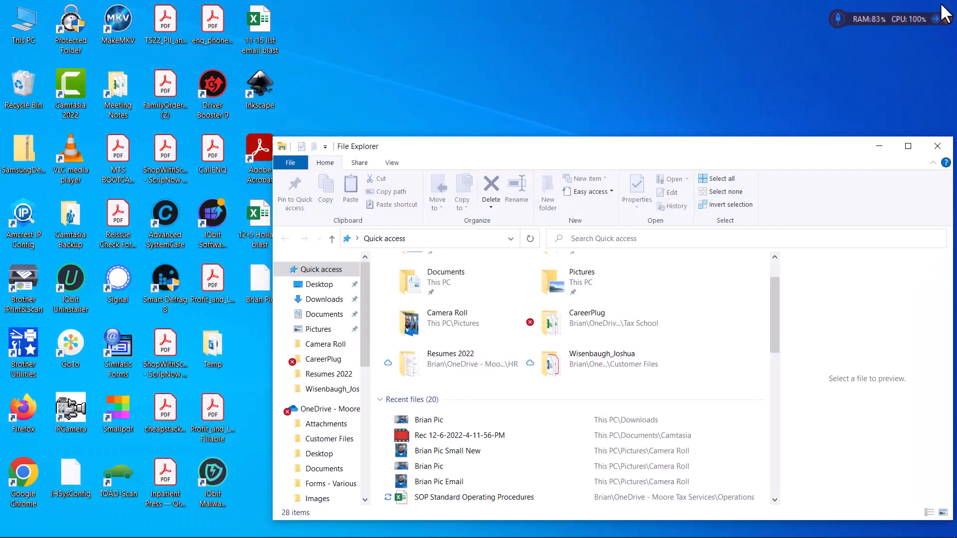
pyautogui.moveTo(473, 537)
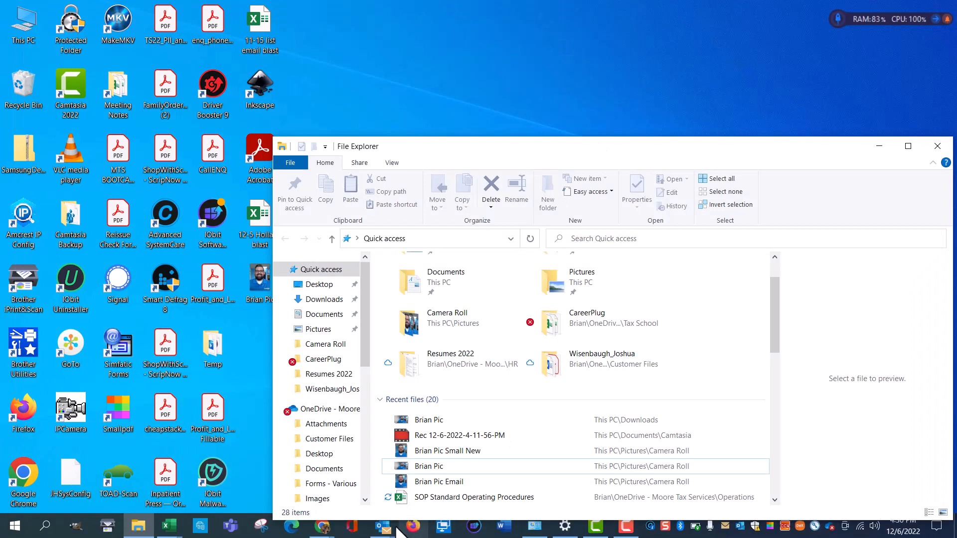
pyautogui.moveTo(322, 528)
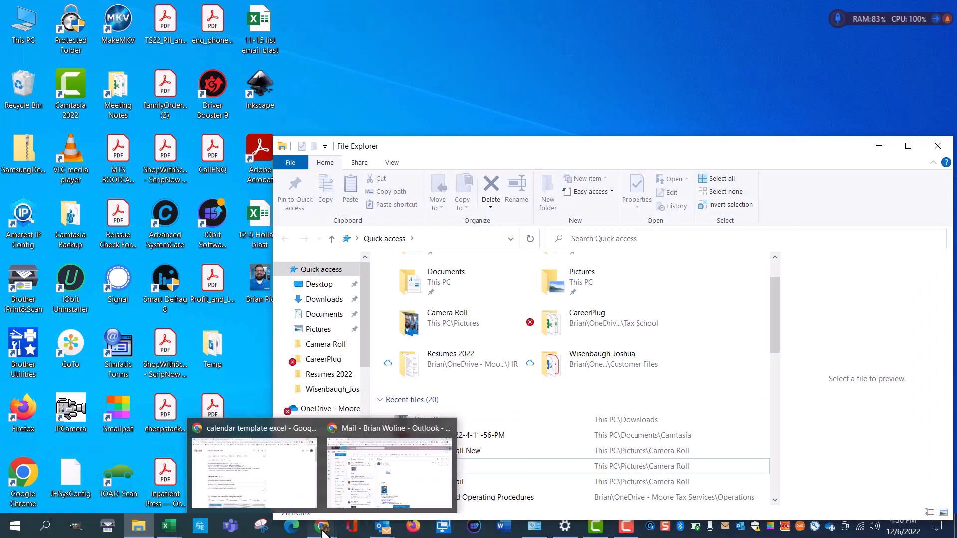
pyautogui.click(349, 491)
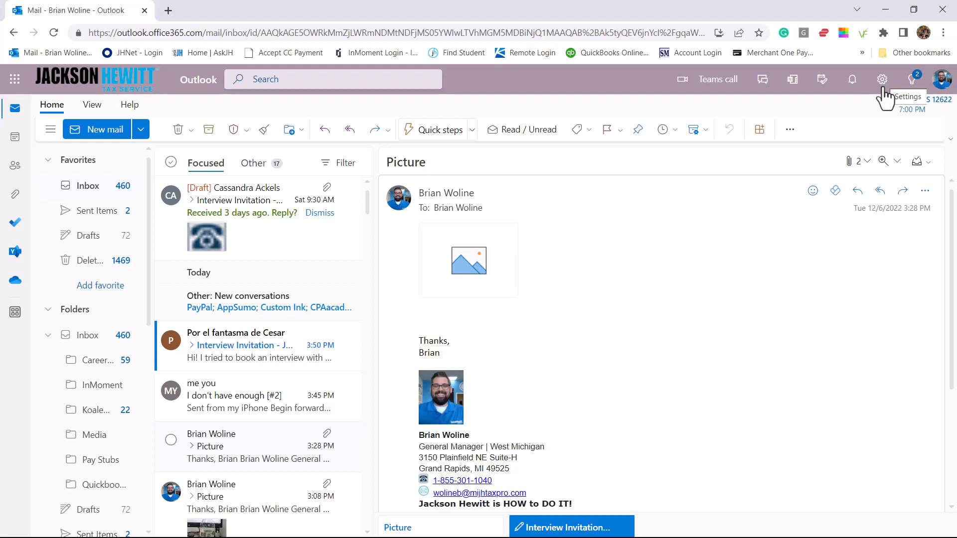
# Search Outlook settings for 'sig' and open the Email signature settings
pyautogui.click(883, 87)
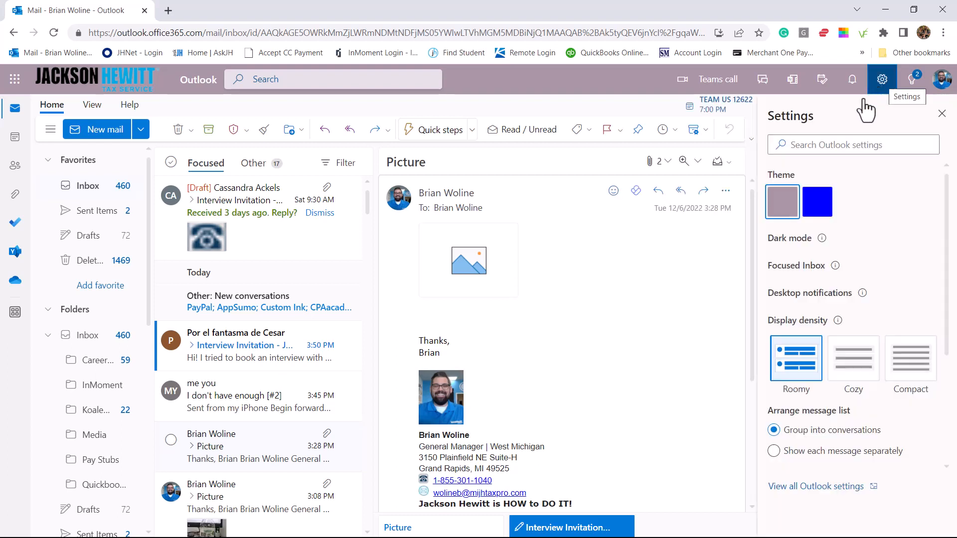
pyautogui.click(841, 146)
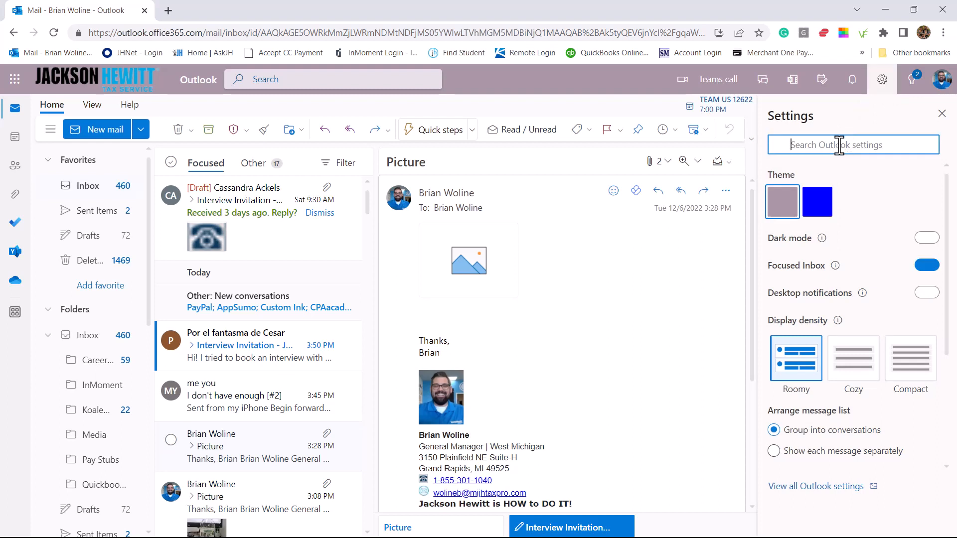
pyautogui.write('sig')
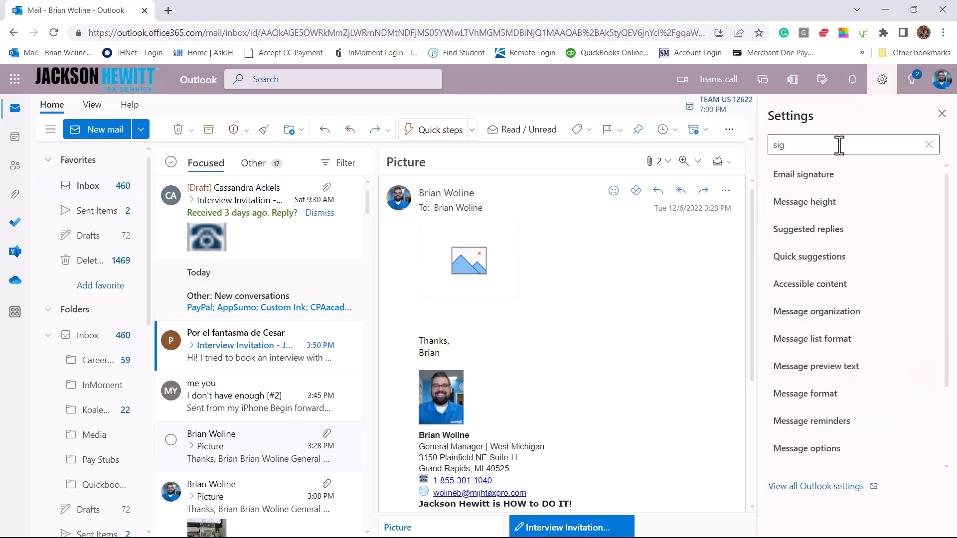
pyautogui.click(817, 187)
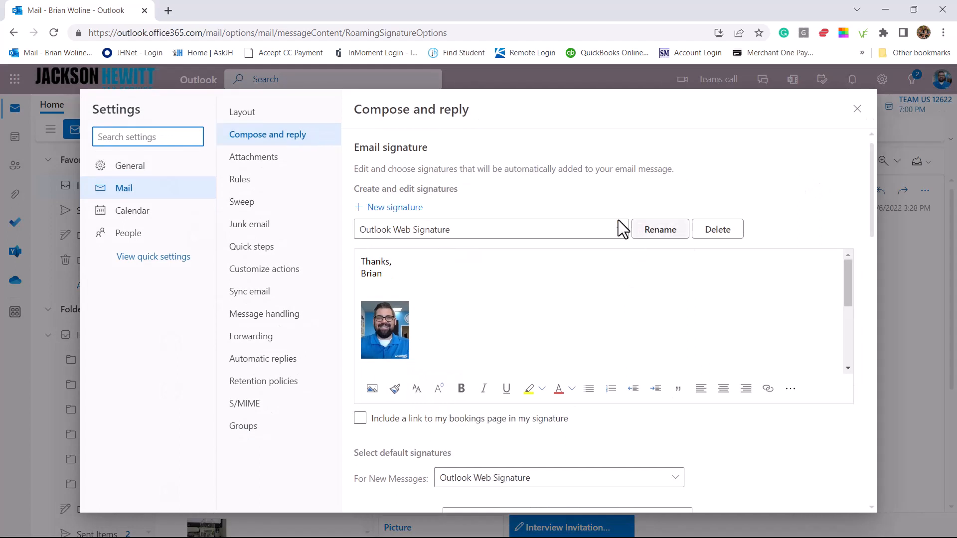
pyautogui.click(621, 230)
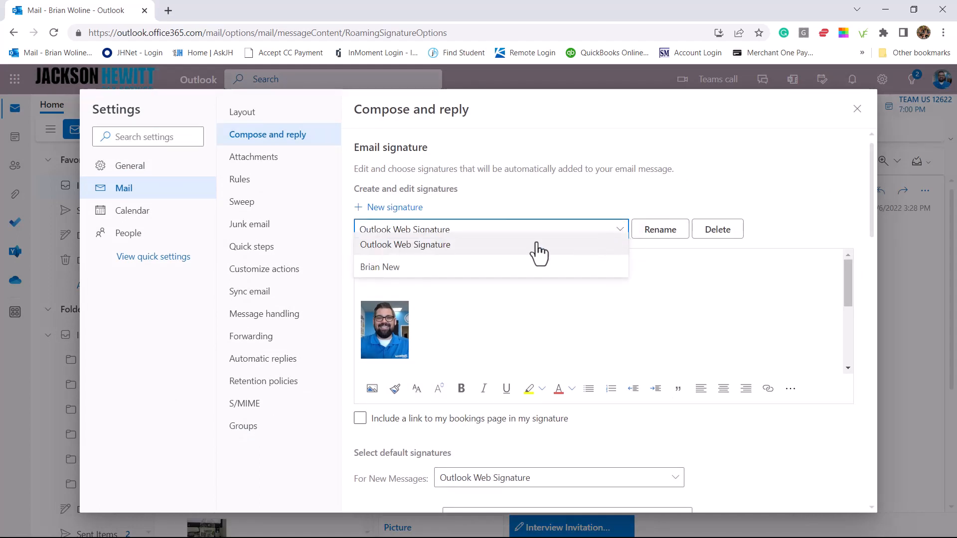
pyautogui.click(391, 273)
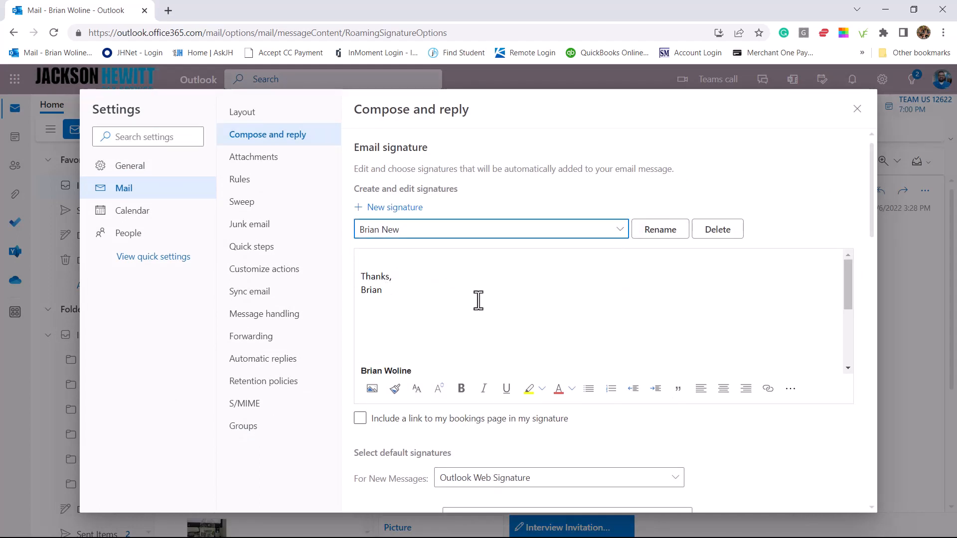
pyautogui.click(384, 327)
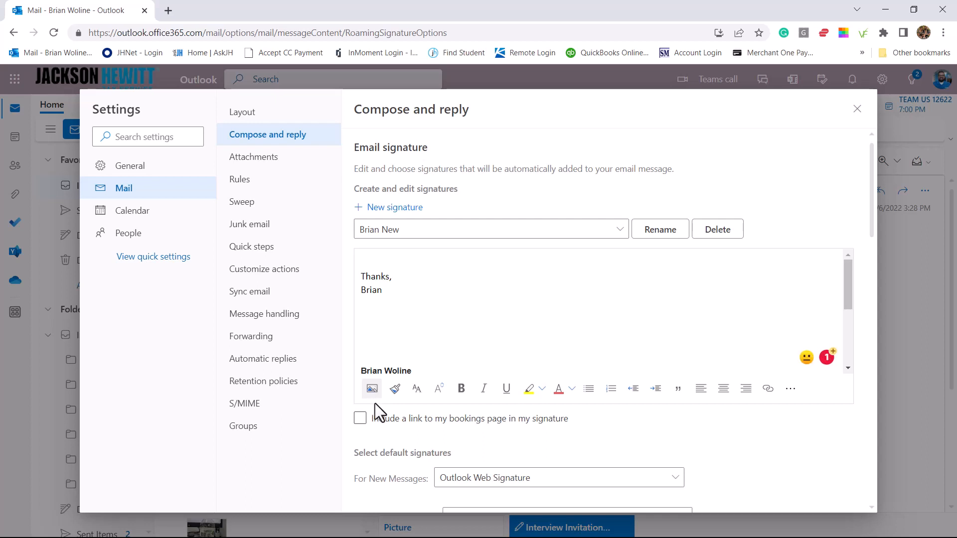
# Insert the Brian Pic image from the Desktop into the signature
pyautogui.click(371, 389)
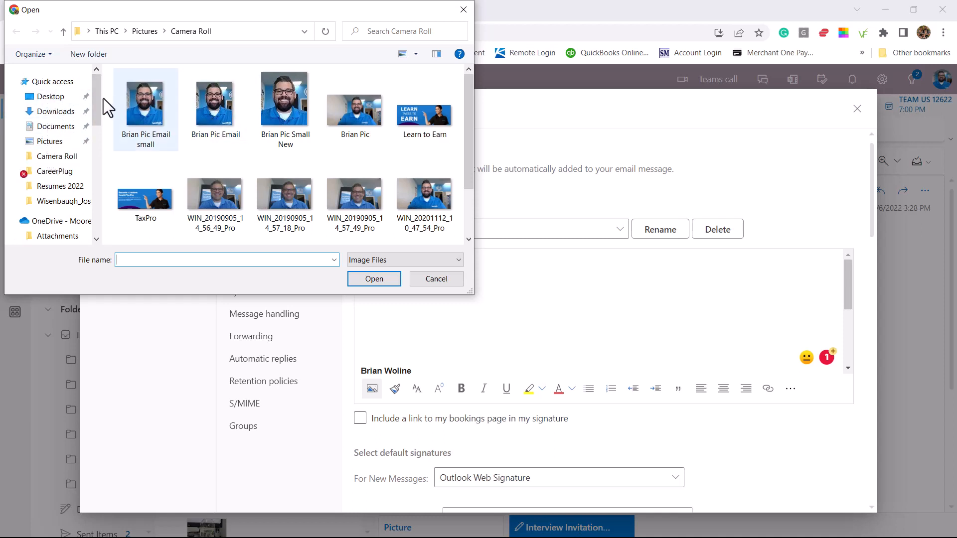
pyautogui.click(52, 97)
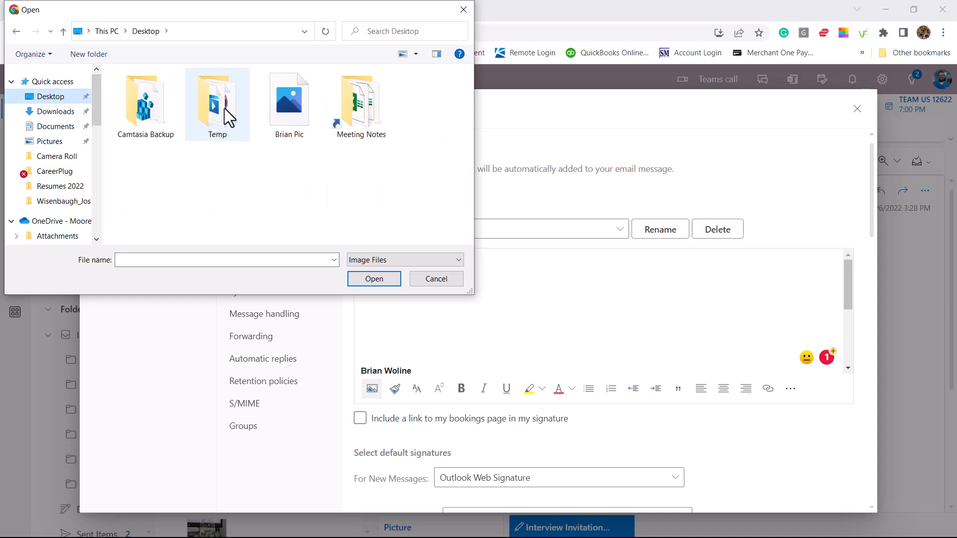
pyautogui.click(291, 103)
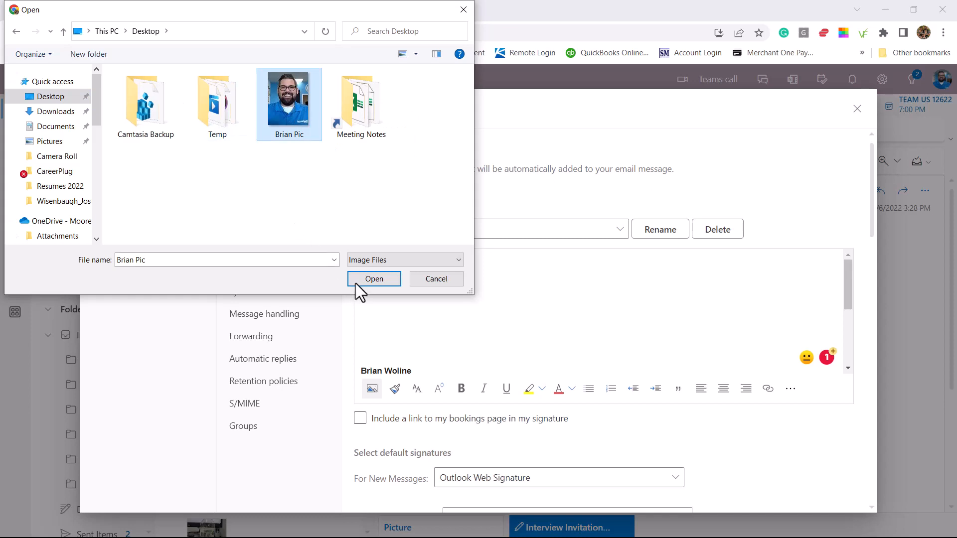
pyautogui.click(374, 279)
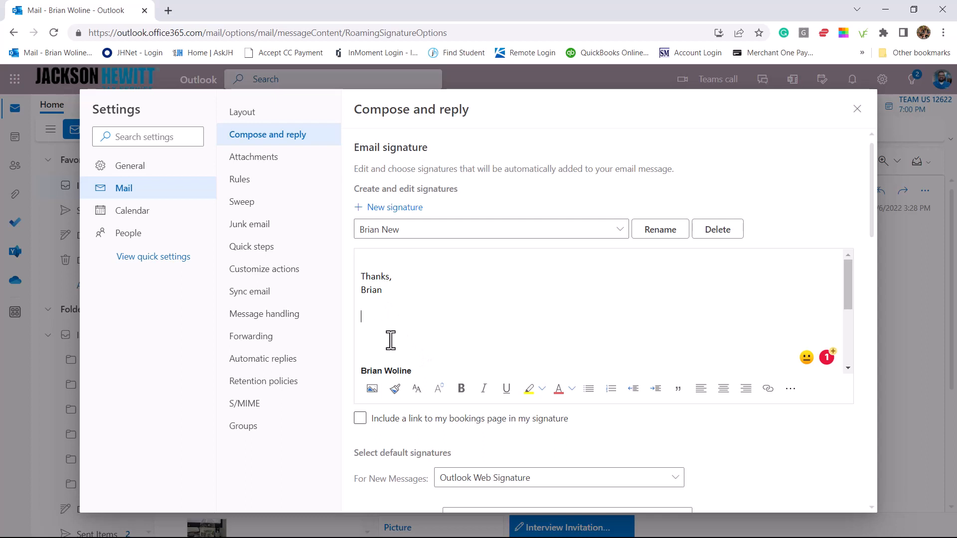
# Delete the blank lines between the inserted photo and the contact details
pyautogui.scroll(-2, 433, 321)
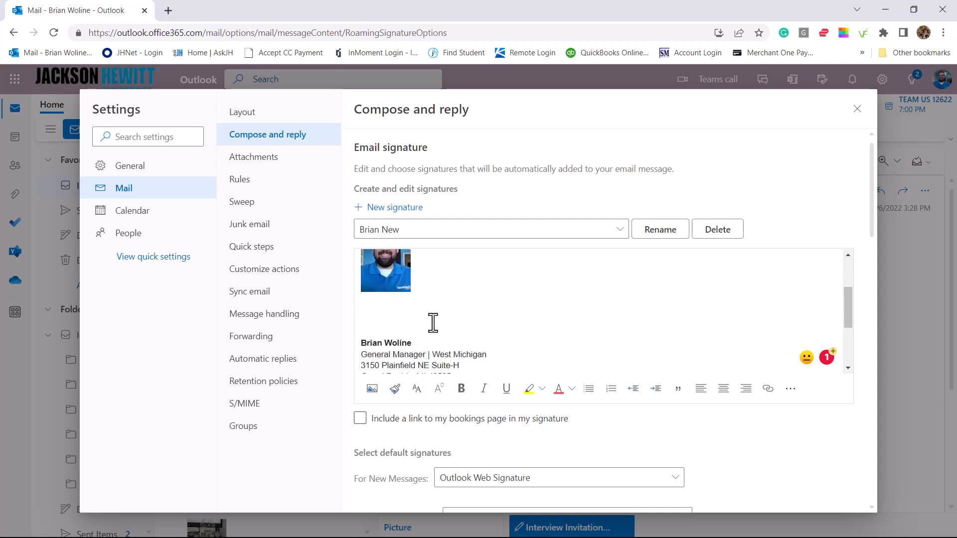
pyautogui.click(369, 304)
pyautogui.press('Delete')
pyautogui.press('Delete')
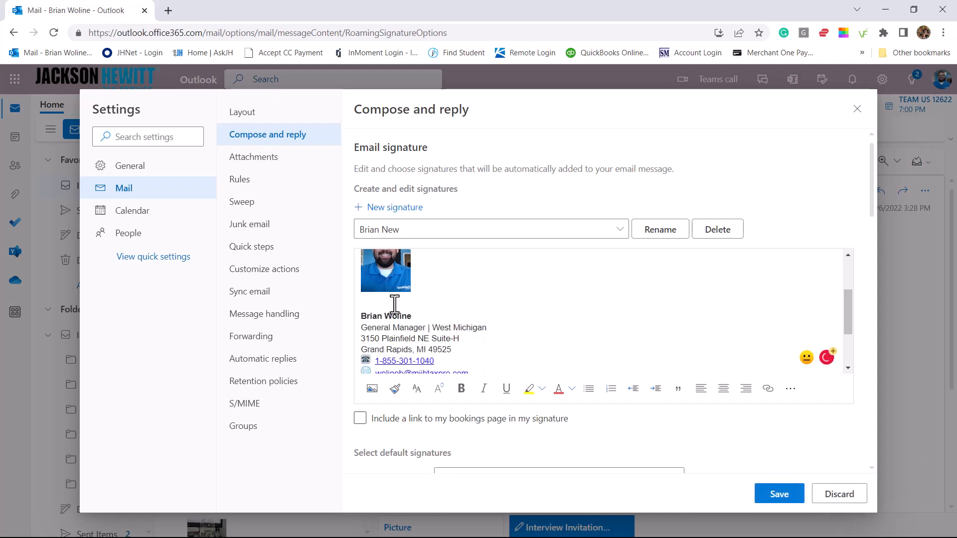
# Add a blank line between the 'Thanks, Brian' sign-off and the headshot
pyautogui.scroll(-1, 394, 302)
pyautogui.scroll(3, 394, 299)
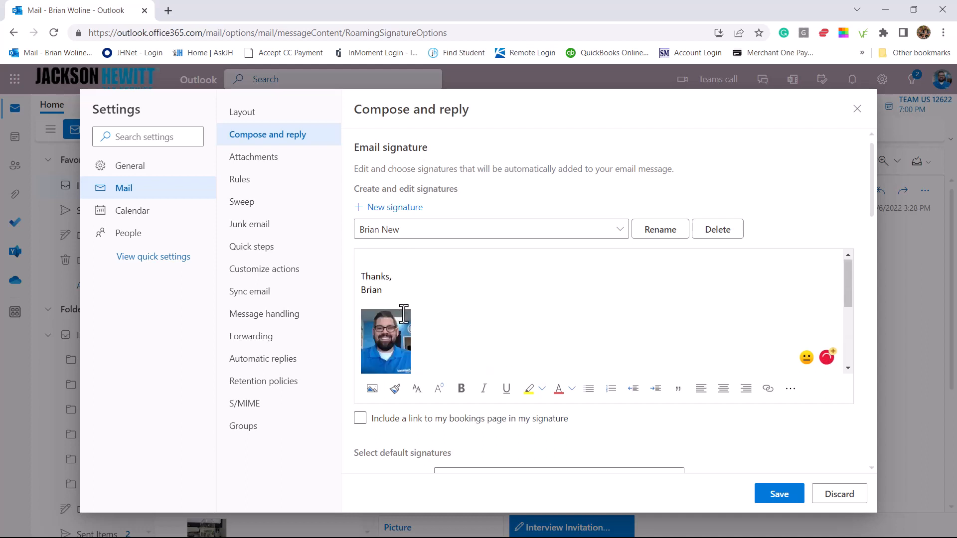
pyautogui.hotkey('ctrl', 'b')
pyautogui.press('Return')
pyautogui.press('Return')
pyautogui.hotkey('ctrl', 'b')
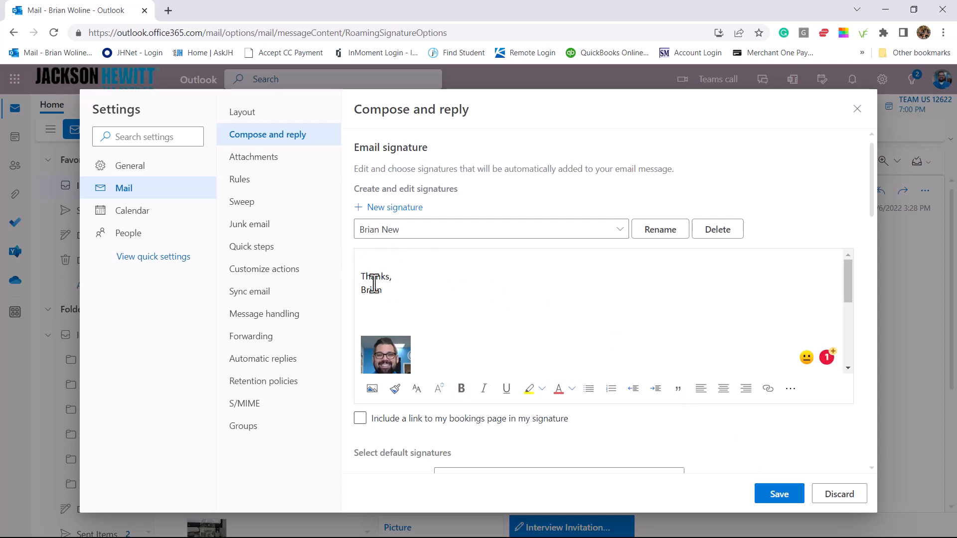
pyautogui.scroll(-1, 418, 294)
pyautogui.scroll(-1, 439, 319)
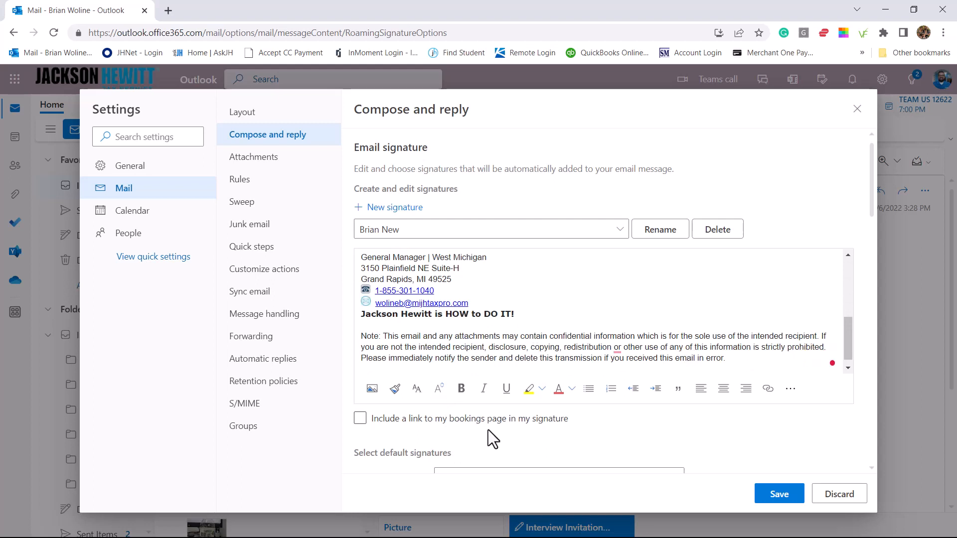
pyautogui.scroll(-2, 488, 429)
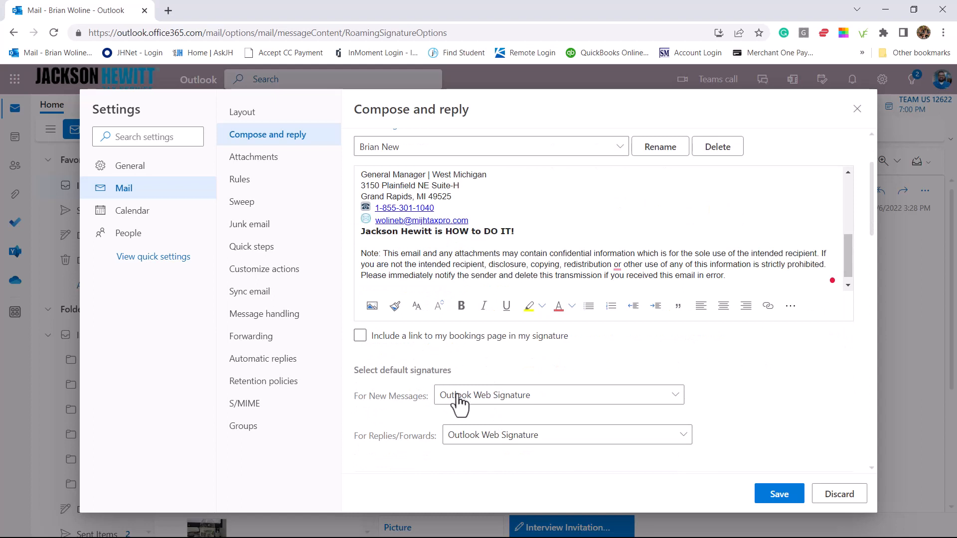
pyautogui.click(493, 399)
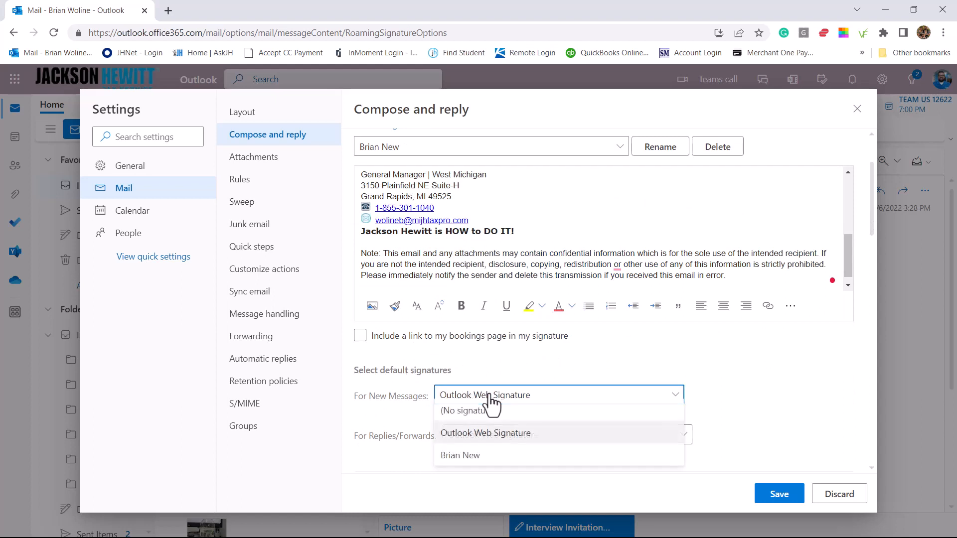
pyautogui.click(473, 464)
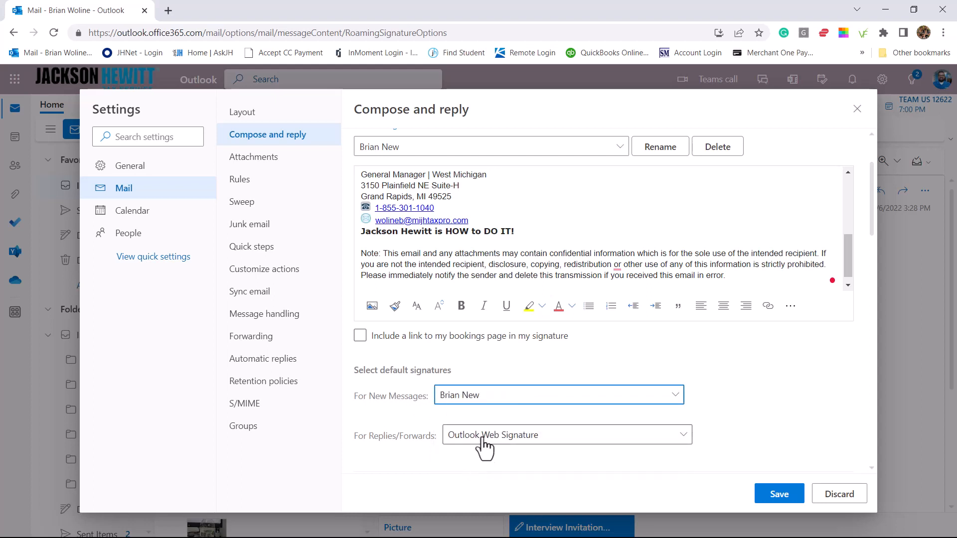
pyautogui.click(502, 435)
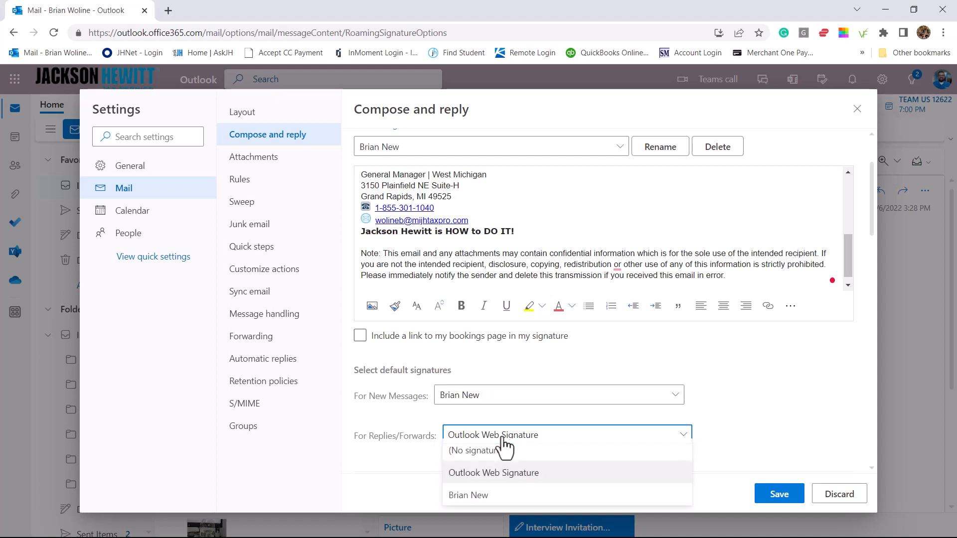
pyautogui.click(484, 505)
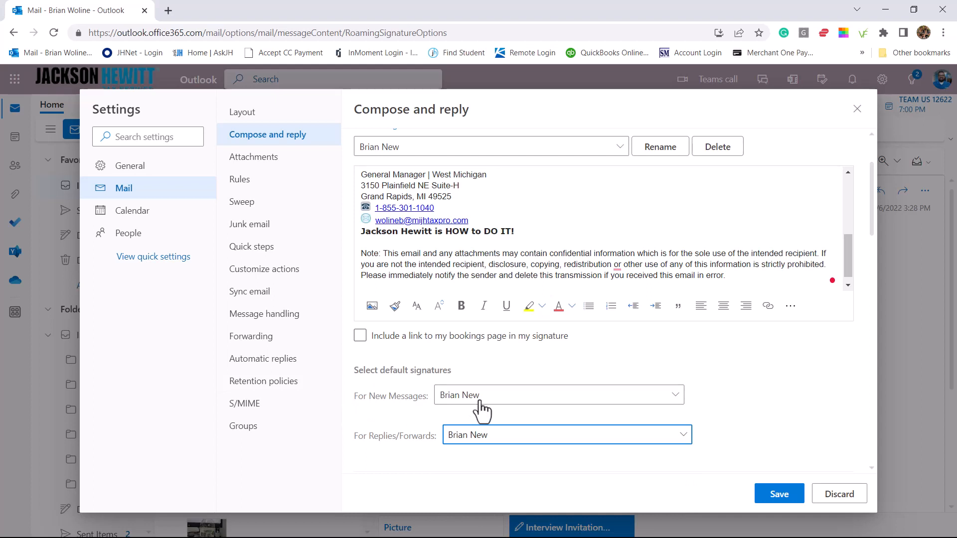
pyautogui.click(600, 363)
pyautogui.scroll(-2, 701, 351)
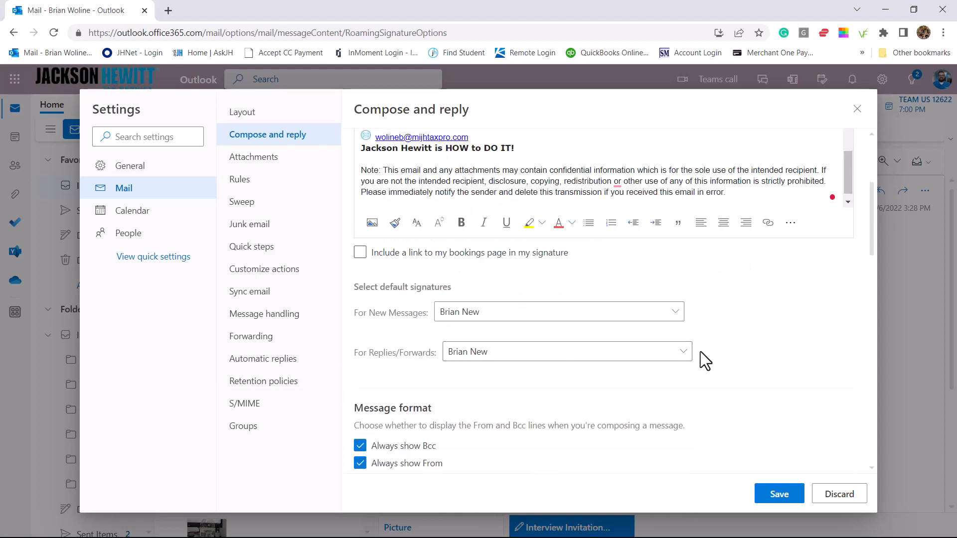
pyautogui.scroll(-3, 640, 402)
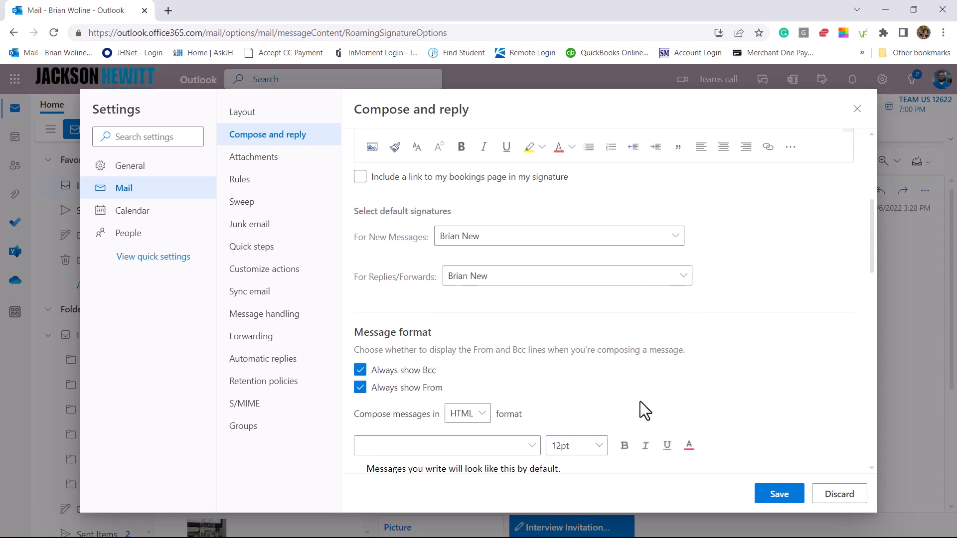
pyautogui.scroll(-2, 640, 402)
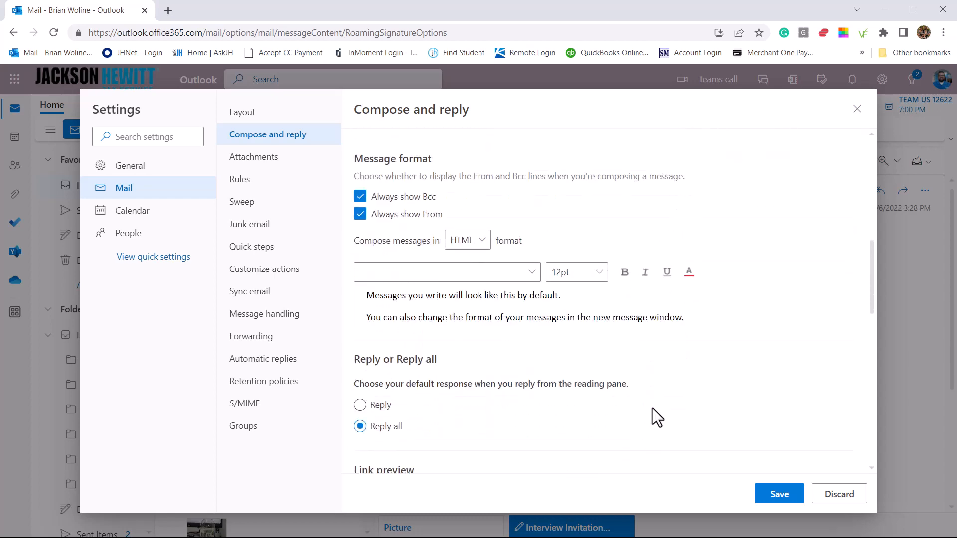
pyautogui.scroll(5, 656, 406)
pyautogui.scroll(4, 656, 411)
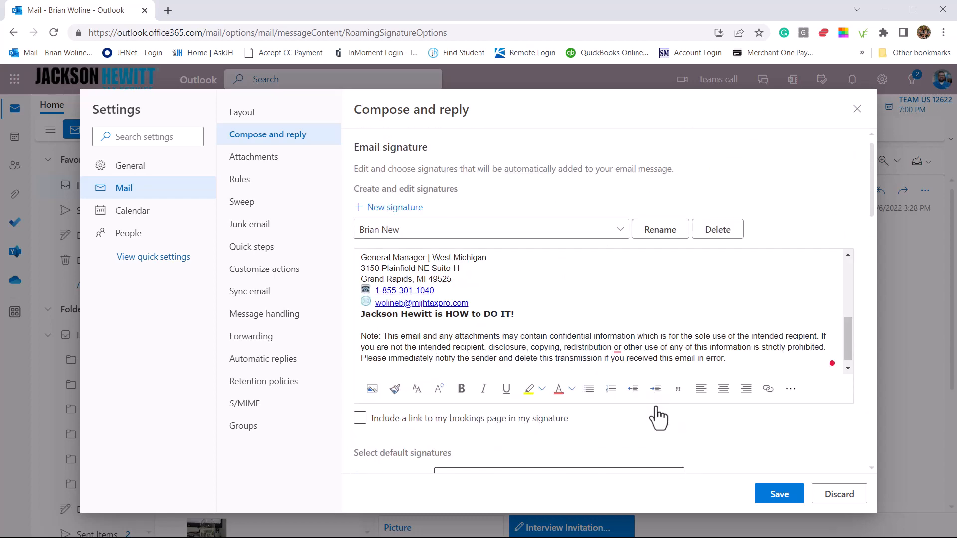
pyautogui.scroll(2, 593, 329)
pyautogui.scroll(2, 593, 329)
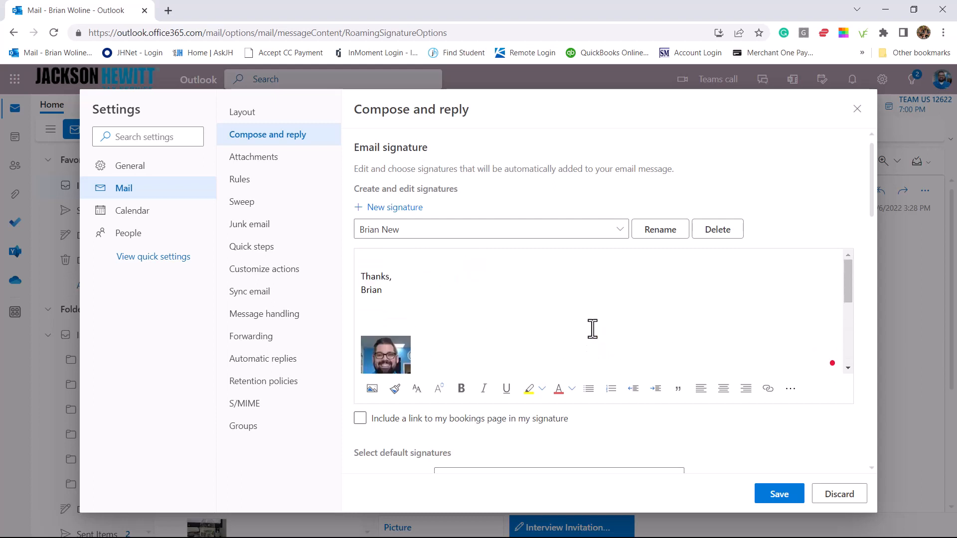
pyautogui.scroll(-3, 593, 329)
pyautogui.scroll(-2, 593, 329)
pyautogui.scroll(5, 593, 327)
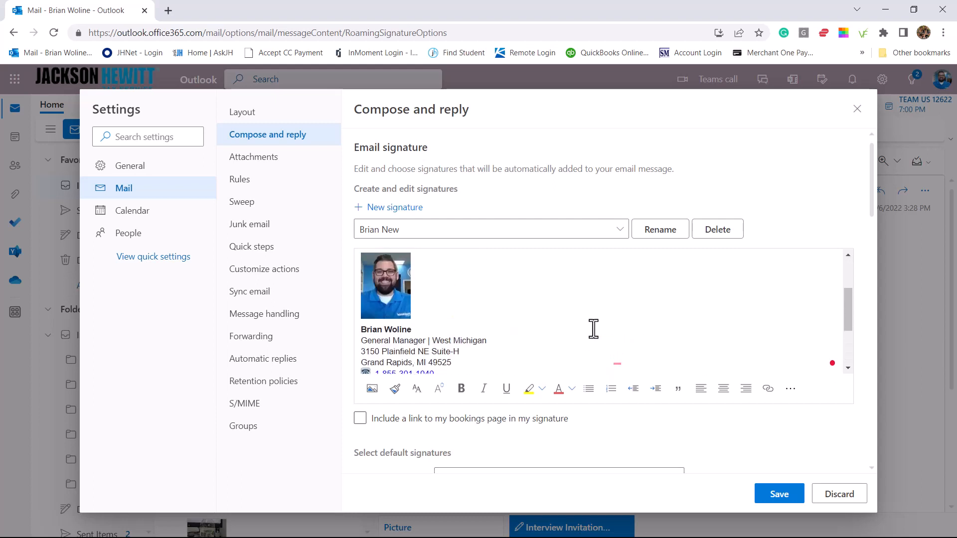
# Save the signature settings and close Settings to return to the mailbox
pyautogui.click(777, 495)
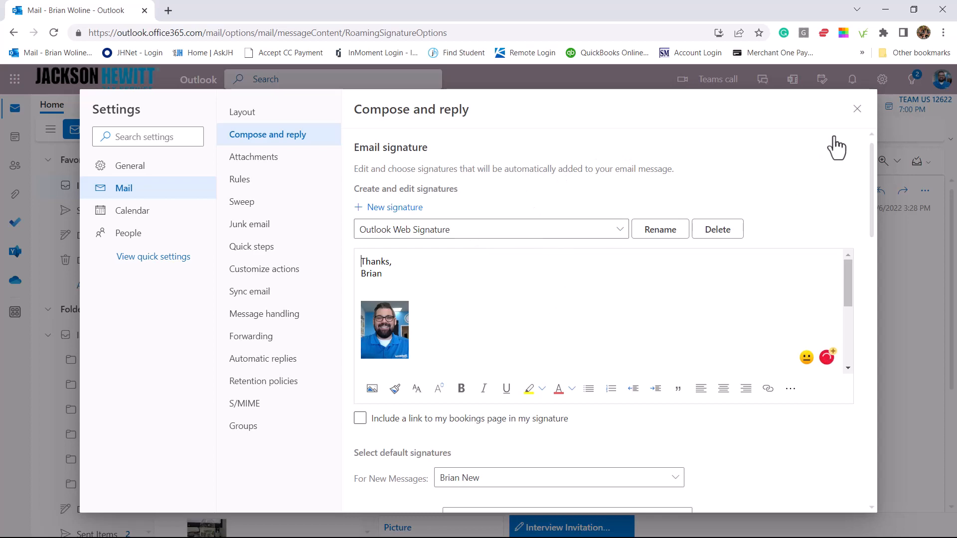
pyautogui.click(857, 109)
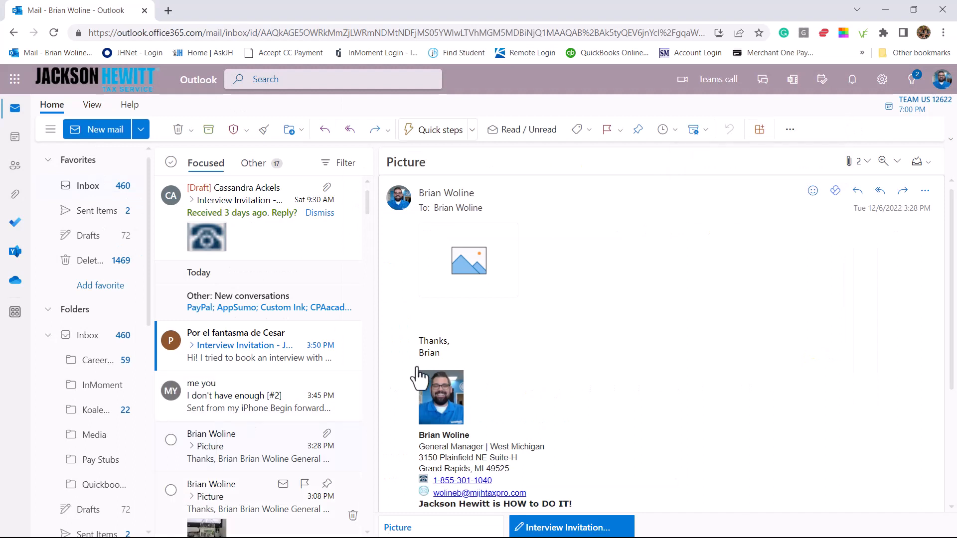
pyautogui.click(100, 130)
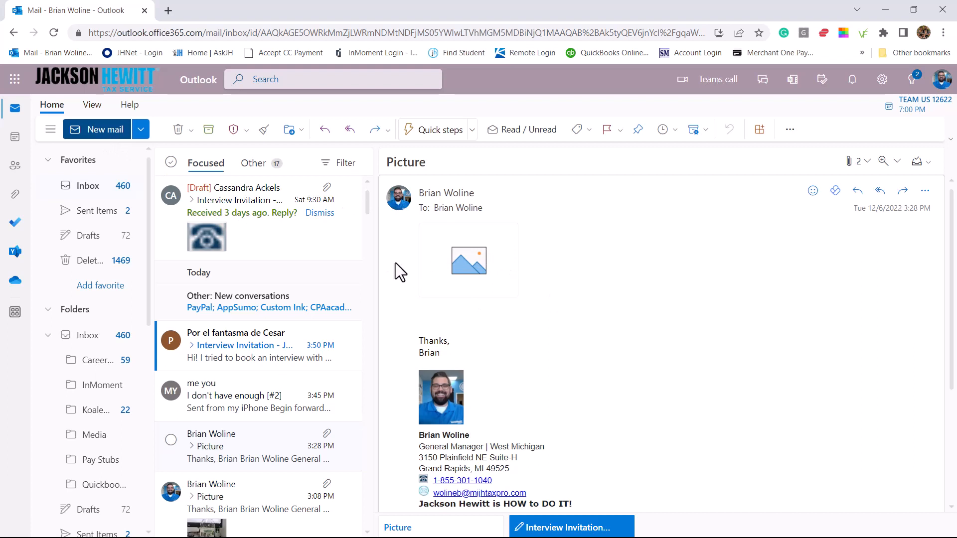
pyautogui.press('n')
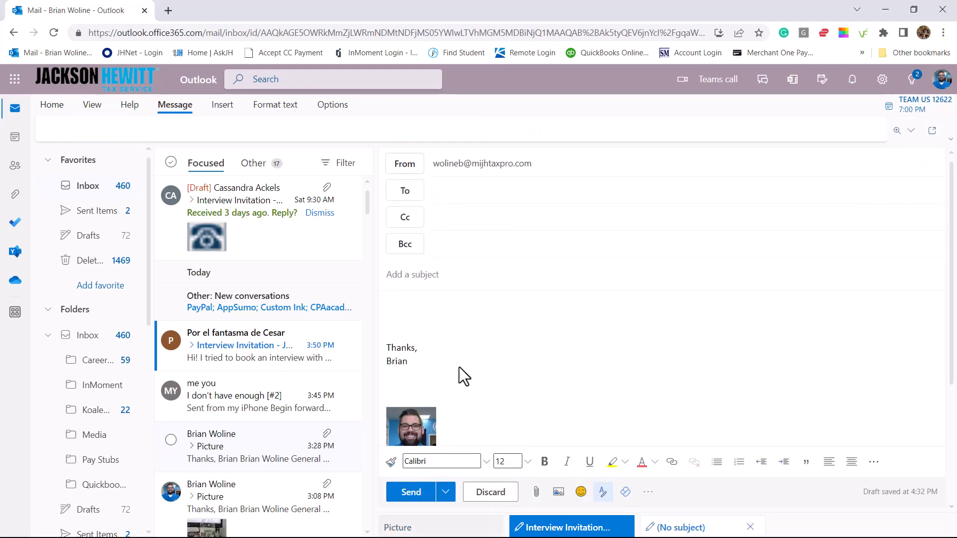
pyautogui.scroll(-2, 426, 344)
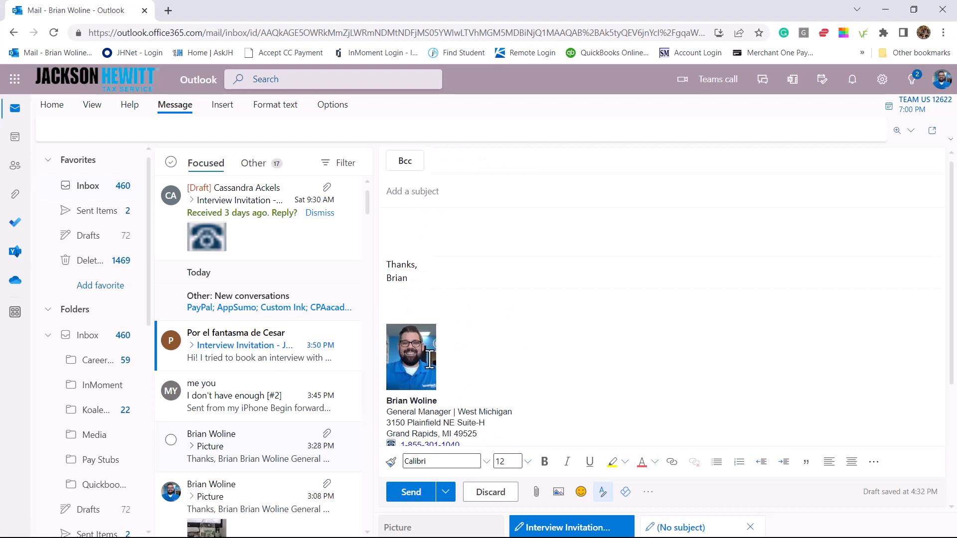
pyautogui.scroll(-2, 429, 358)
pyautogui.scroll(2, 468, 365)
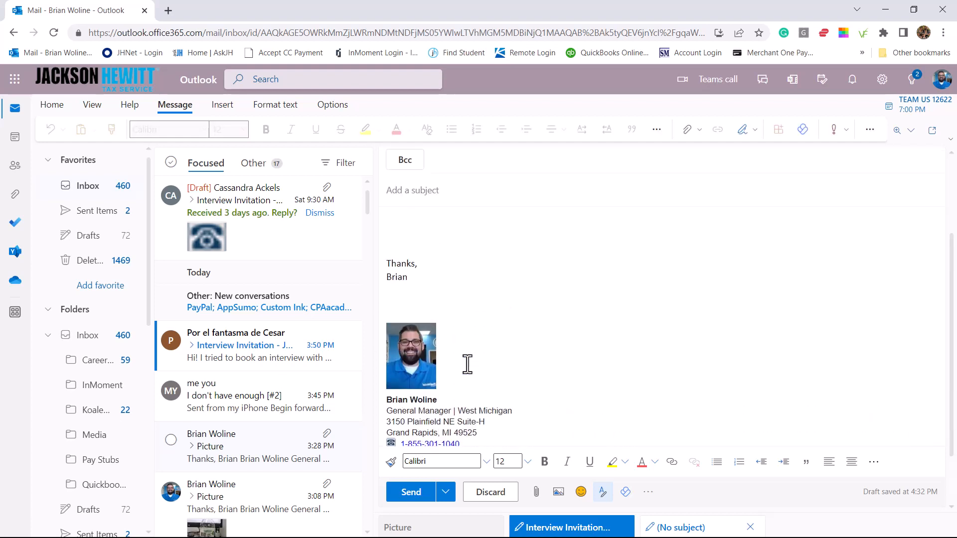
pyautogui.scroll(2, 468, 365)
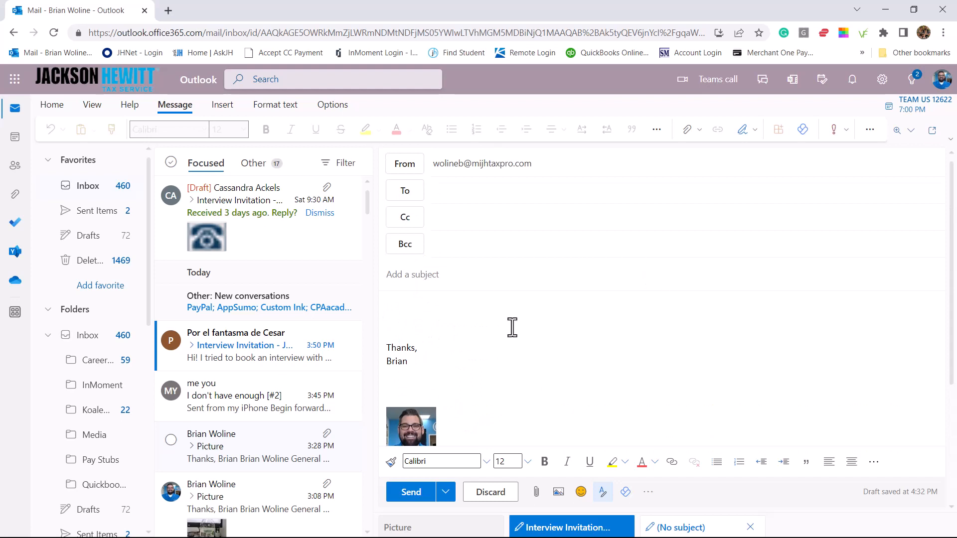
pyautogui.scroll(-2, 538, 348)
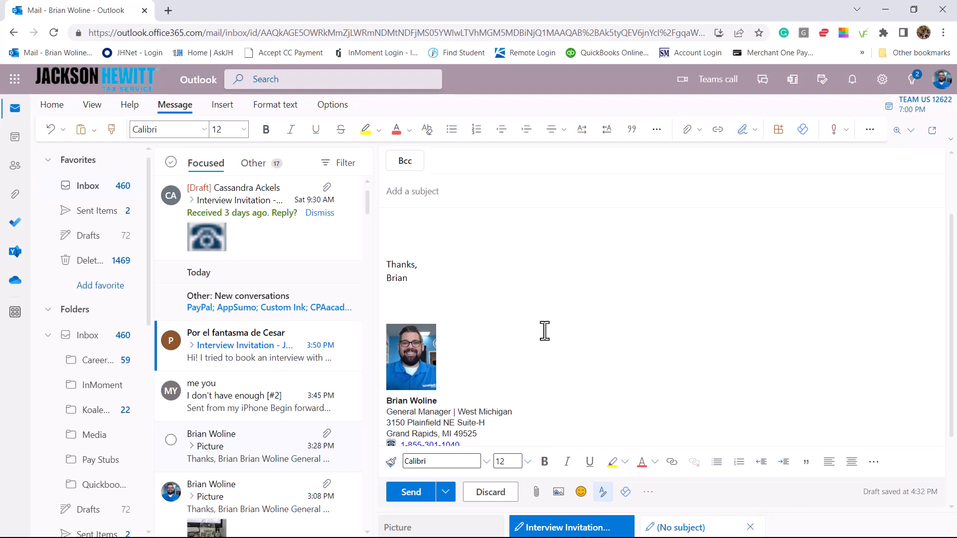
pyautogui.scroll(2, 536, 321)
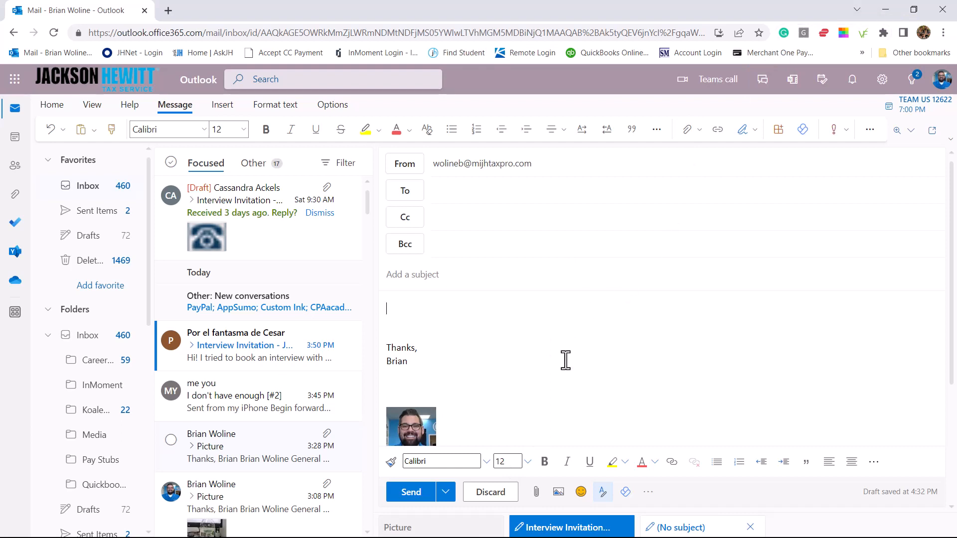
pyautogui.scroll(-3, 566, 360)
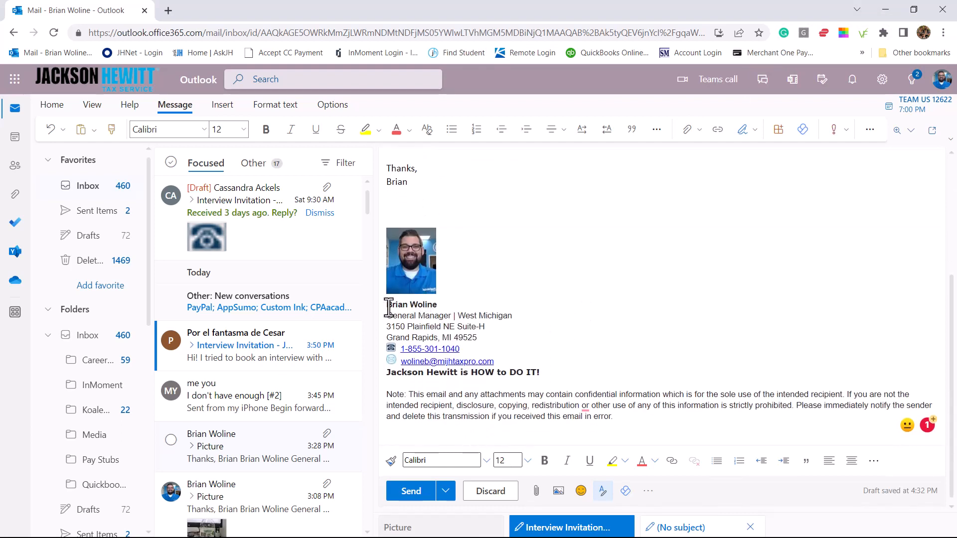
# Select the whole signature block, from the disclaimer up to the sign-off
pyautogui.click(623, 417)
pyautogui.keyDown('shift'); pyautogui.click(477, 373); pyautogui.keyUp('shift')
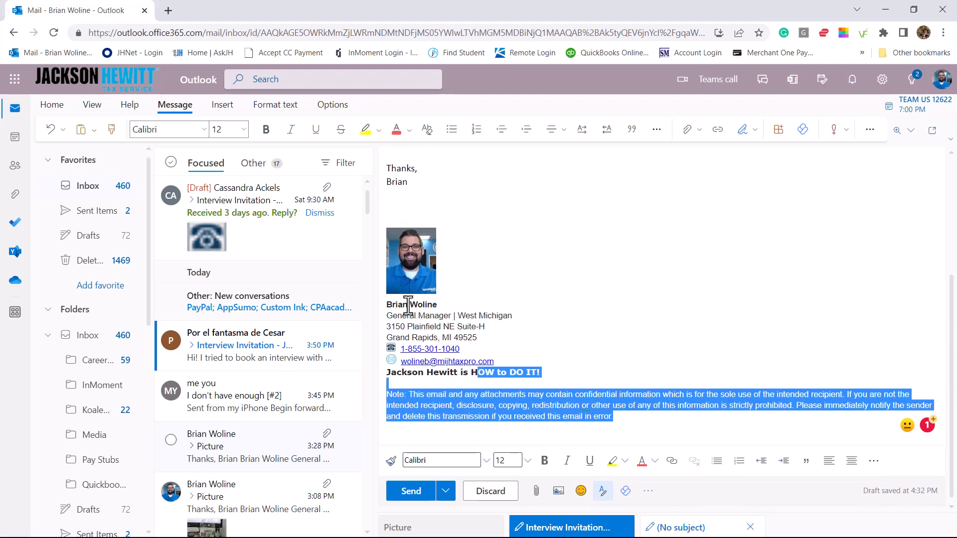
pyautogui.keyDown('shift'); pyautogui.click(389, 304); pyautogui.keyUp('shift')
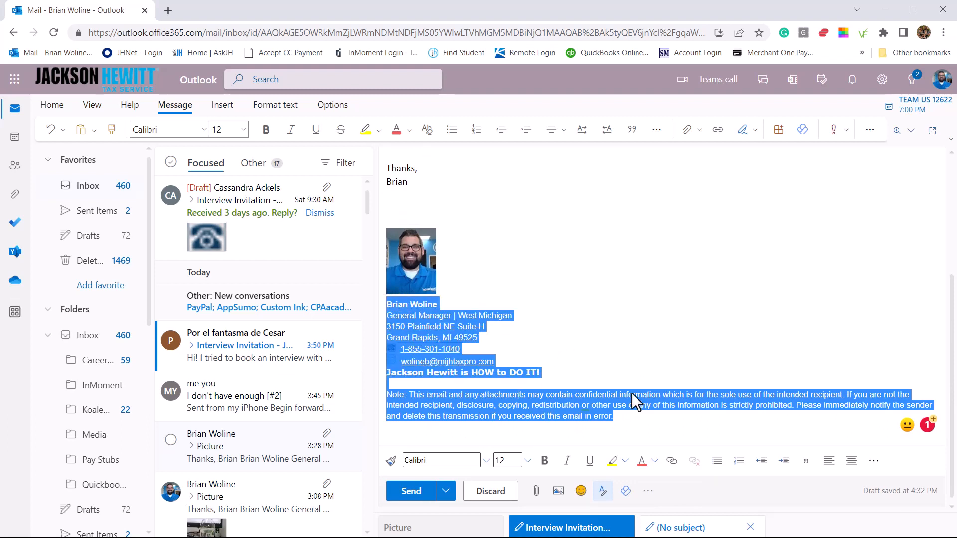